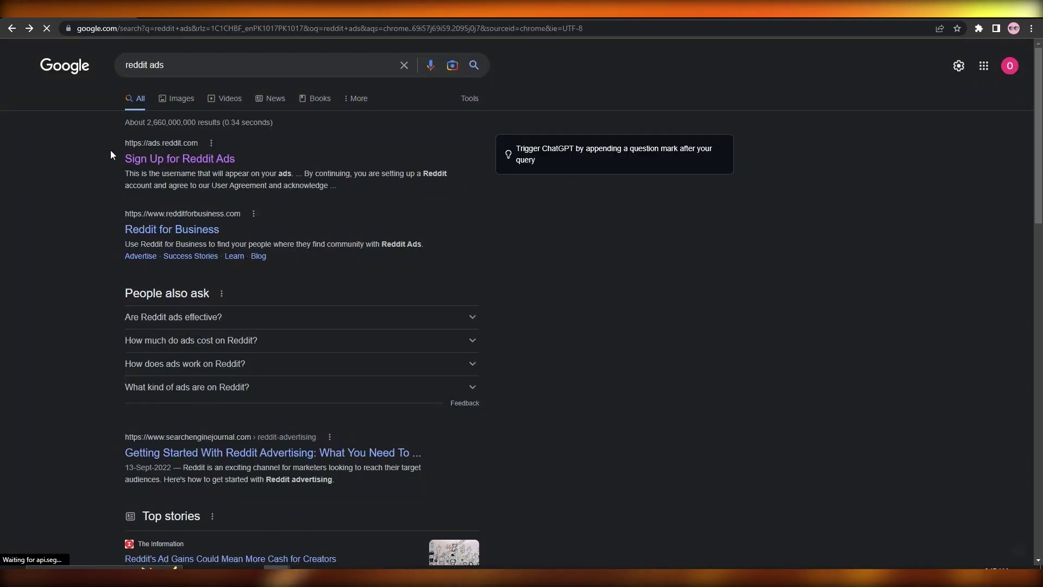
- Open the Sign Up for Reddit Ads page from the search results and switch to logging in with the existing account
click(131, 157)
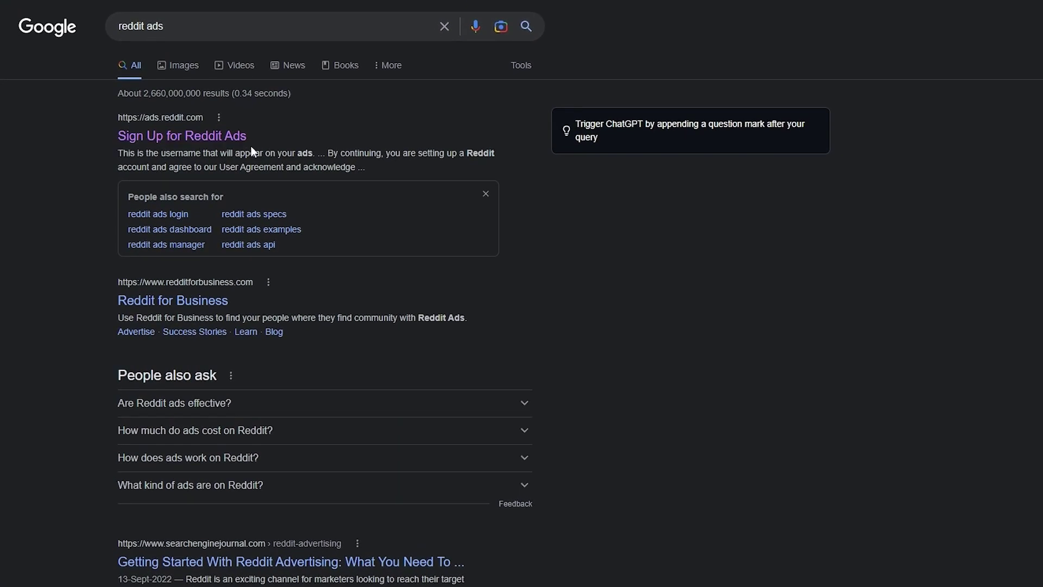
click(178, 144)
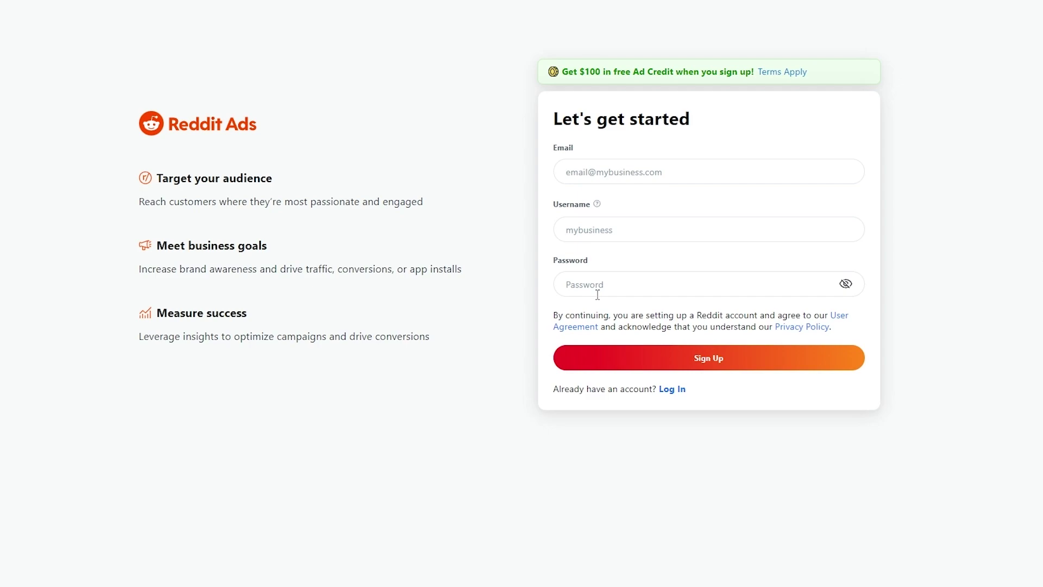
click(679, 390)
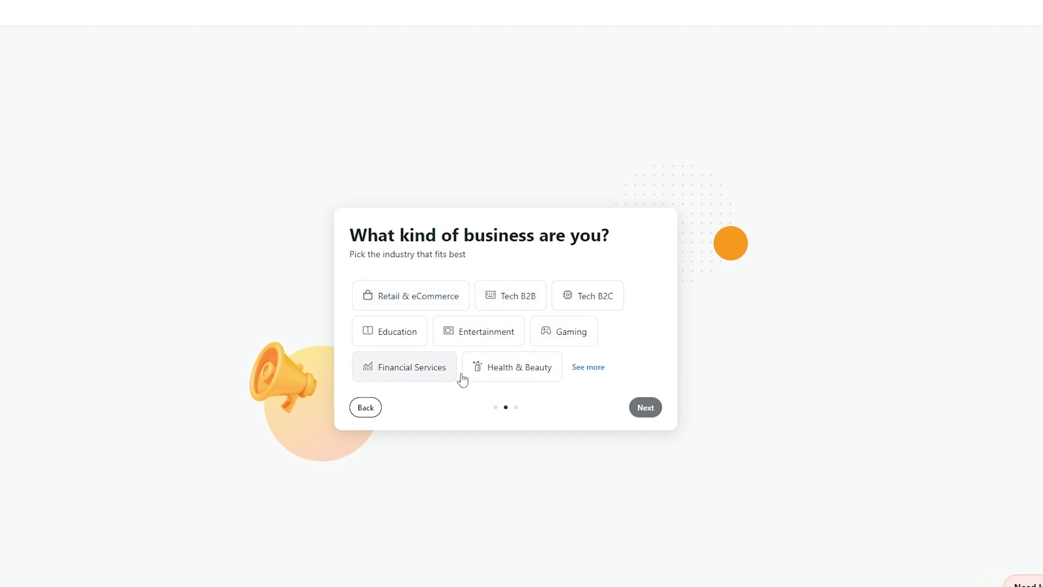
- Choose Other as the business industry and continue to the business location question
click(582, 371)
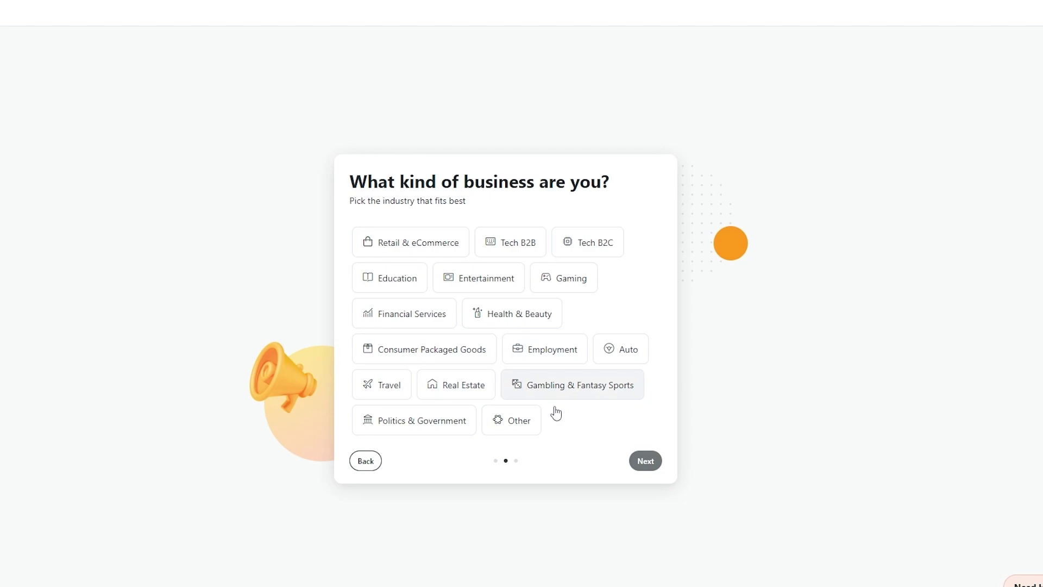
click(522, 424)
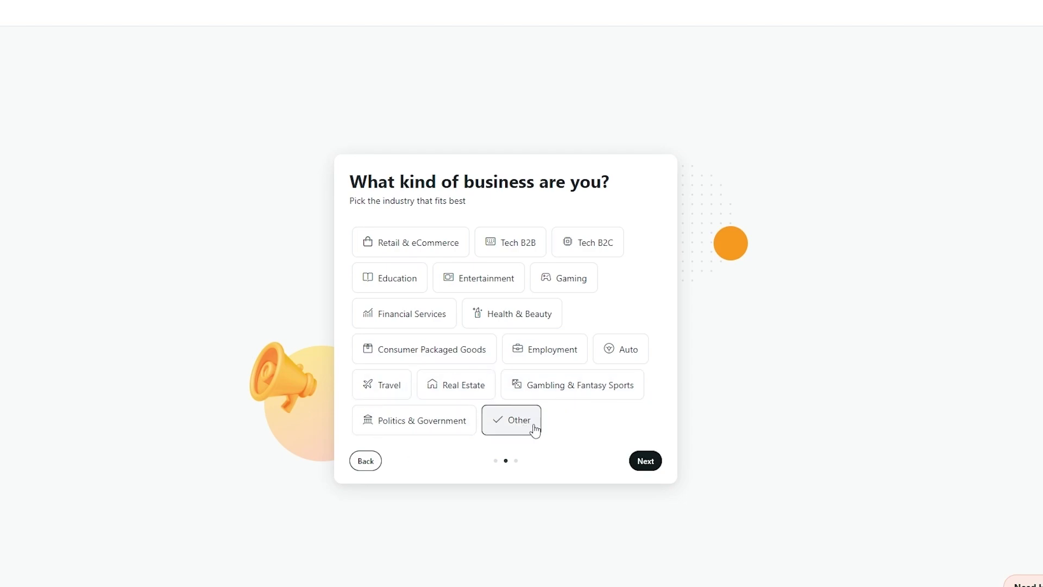
click(639, 463)
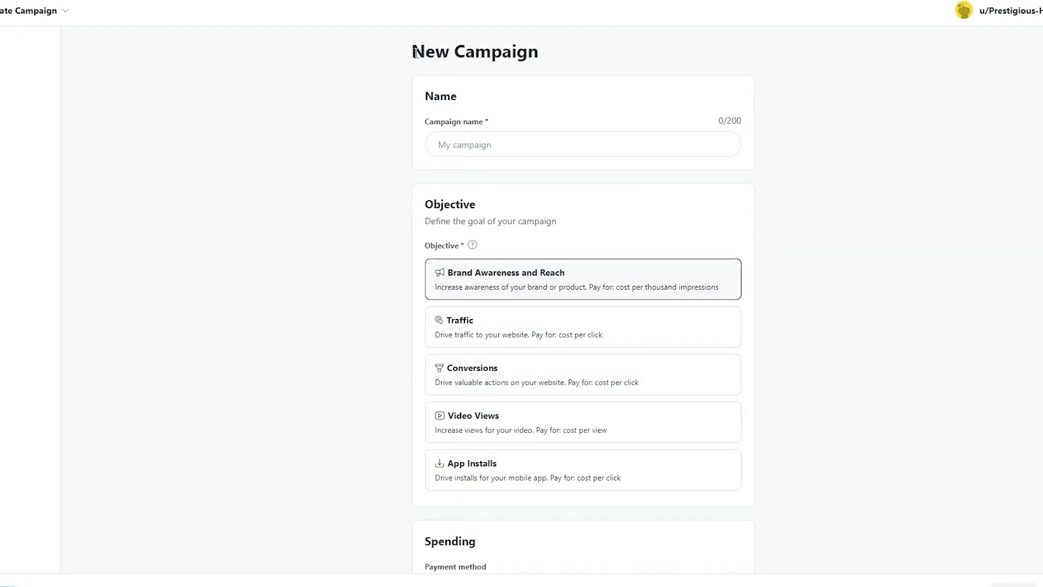
- Enter 'test' as the campaign name
drag(414, 51, 548, 59)
click(546, 64)
scroll(491, 283, down, 2)
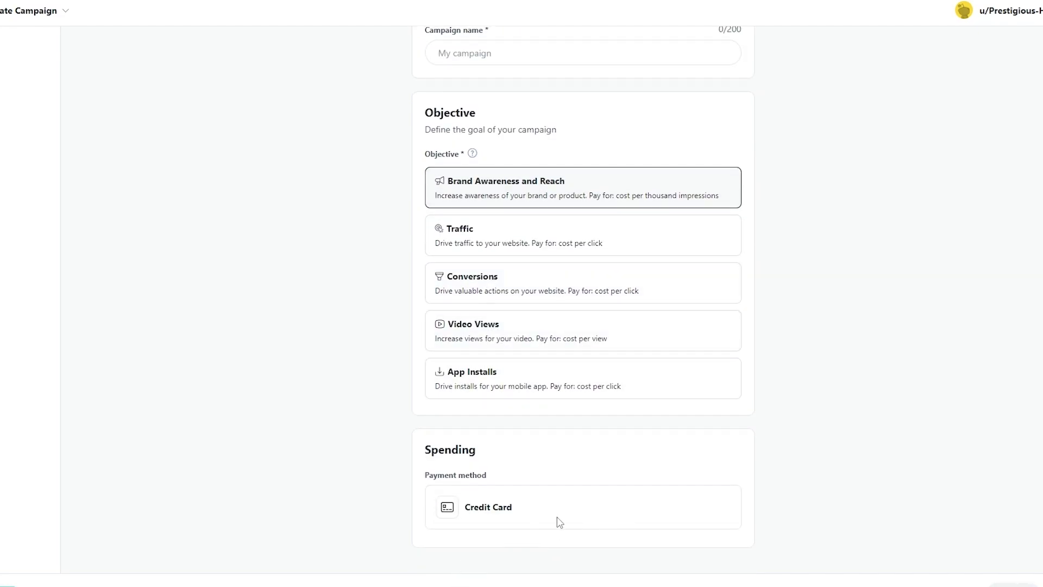
scroll(559, 520, up, 2)
click(487, 147)
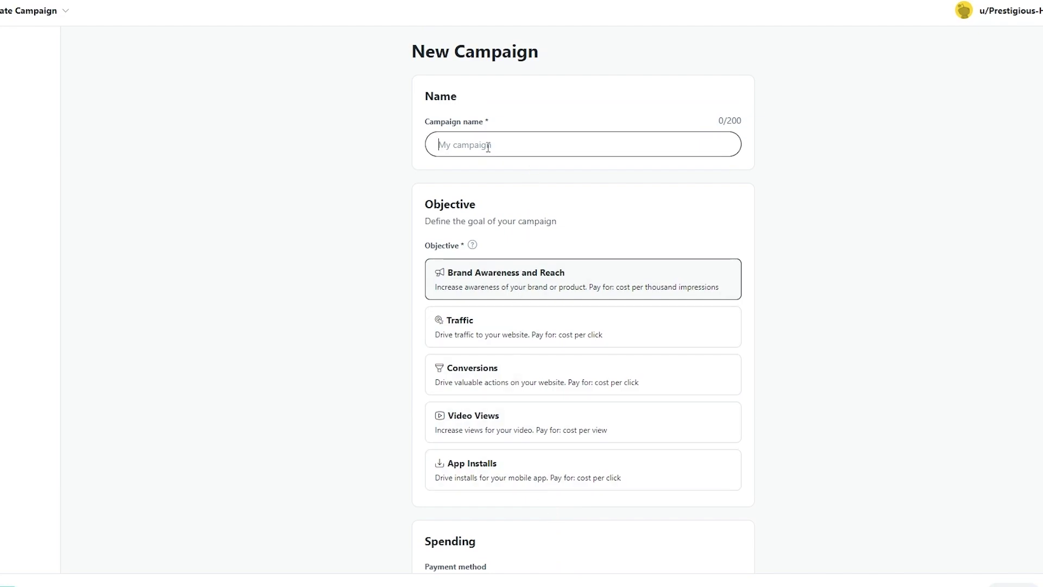
text(test)
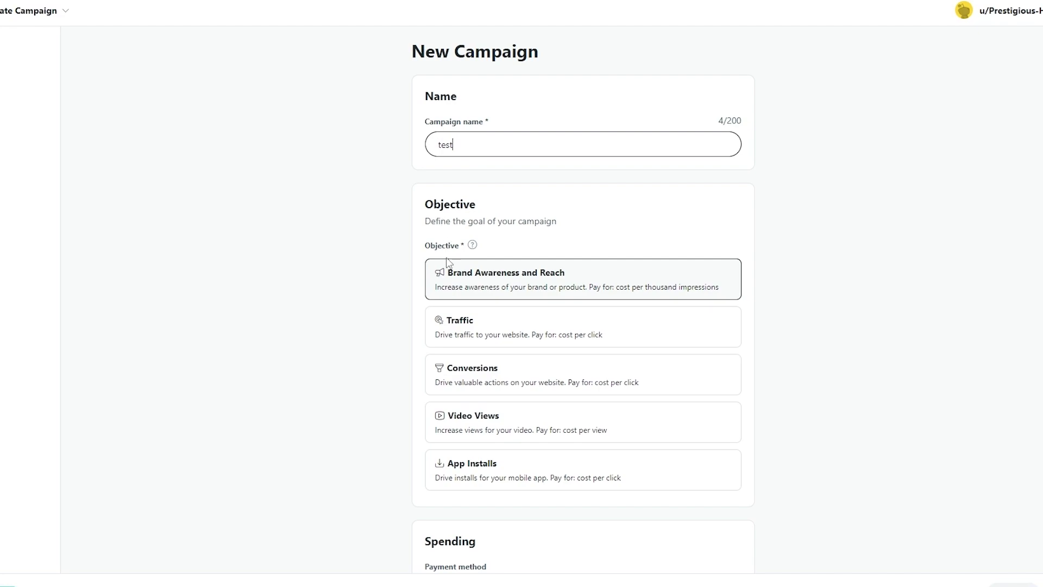
- Select Traffic as the campaign objective
scroll(516, 361, down, 1)
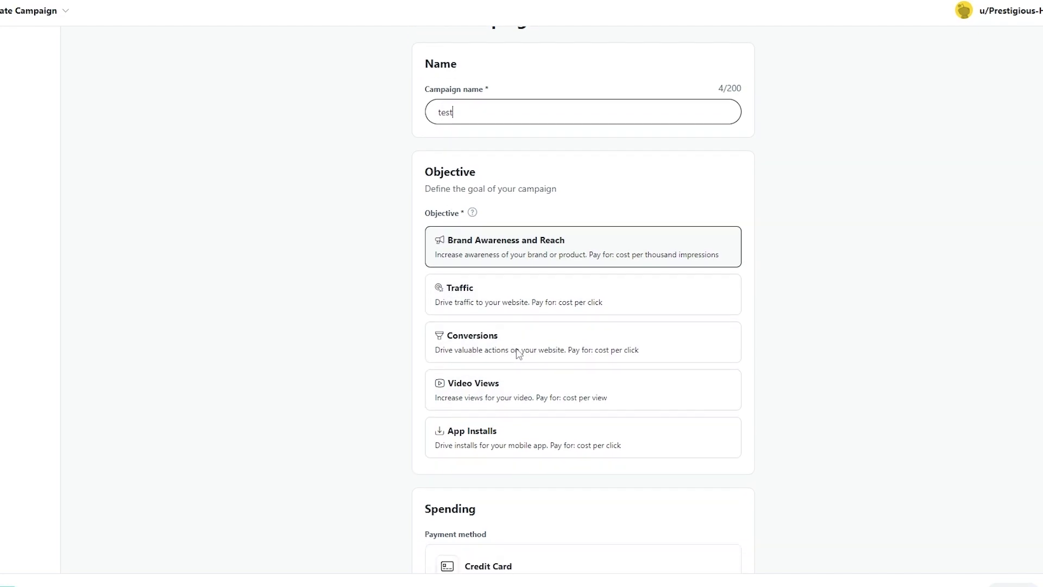
scroll(517, 353, down, 1)
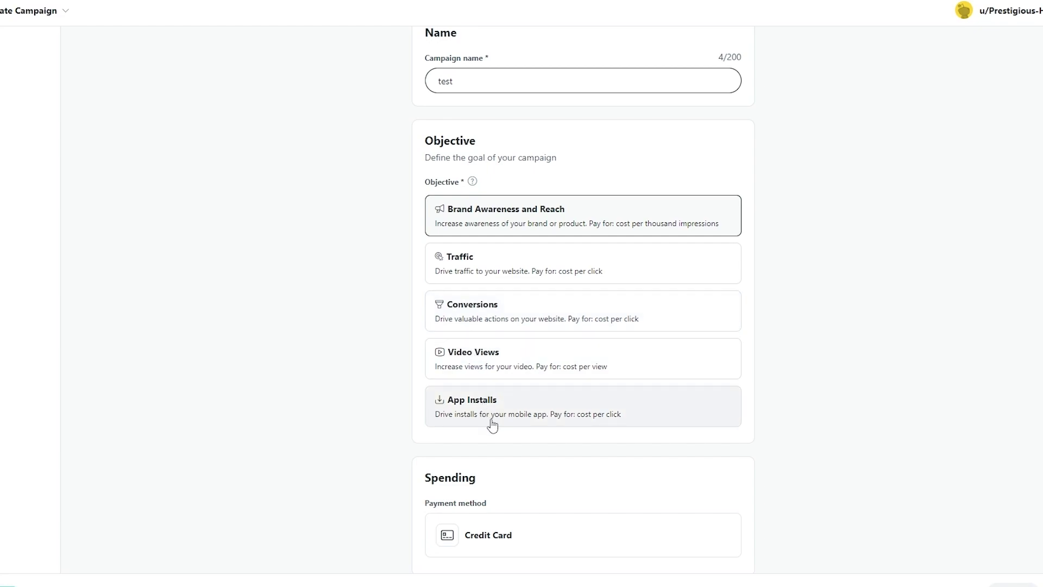
click(487, 281)
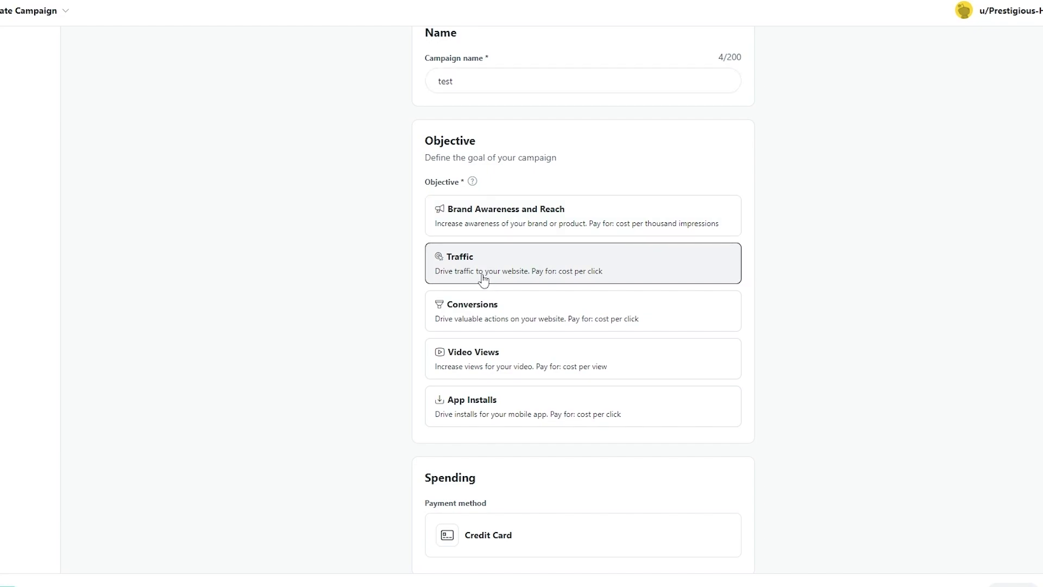
scroll(449, 481, down, 1)
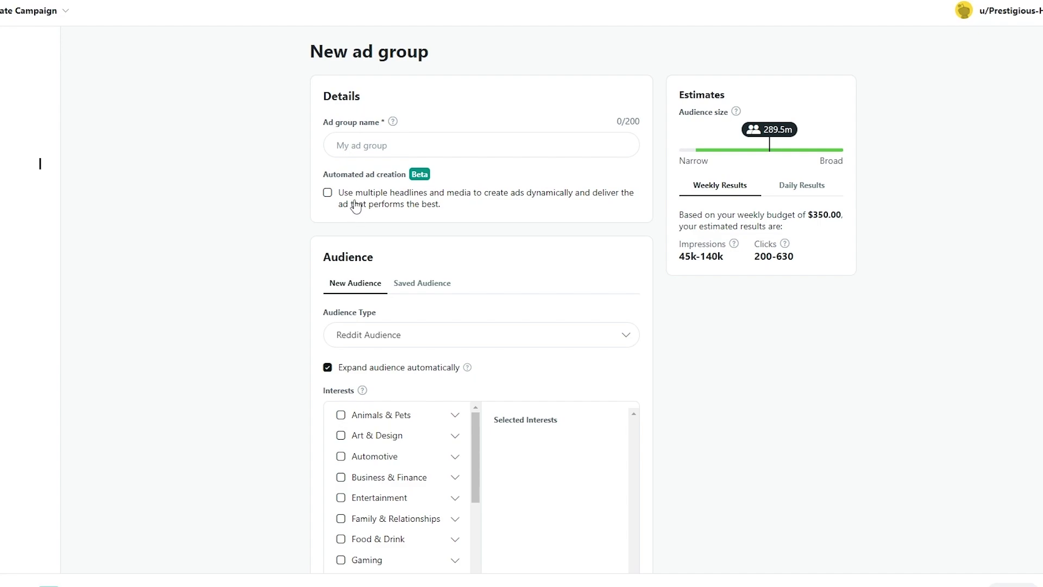
- Scroll through the ad group's default Audience, Devices, Placements and Delivery settings
scroll(356, 206, down, 1)
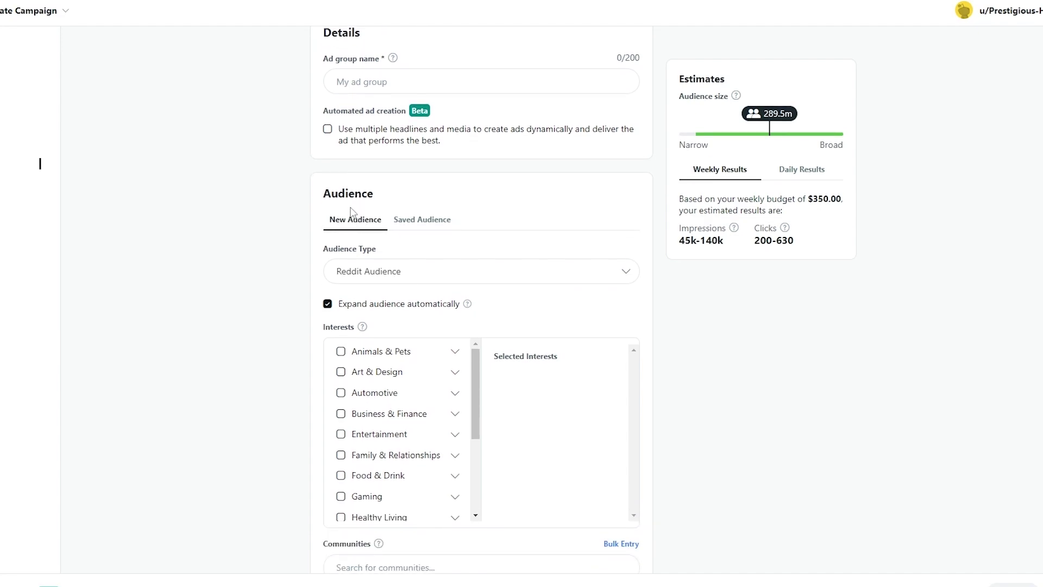
scroll(361, 247, down, 1)
scroll(363, 251, down, 1)
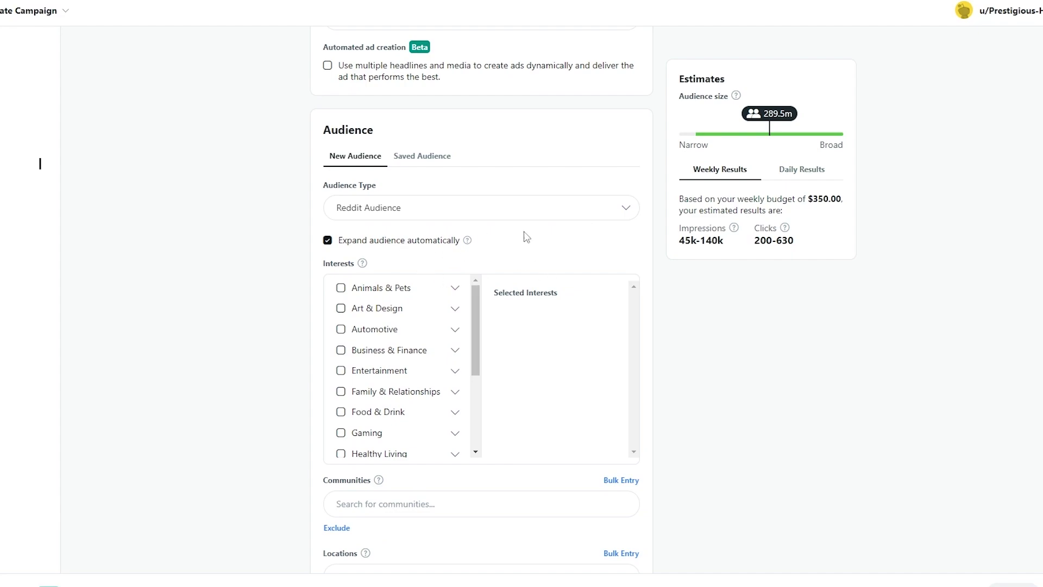
scroll(353, 362, down, 3)
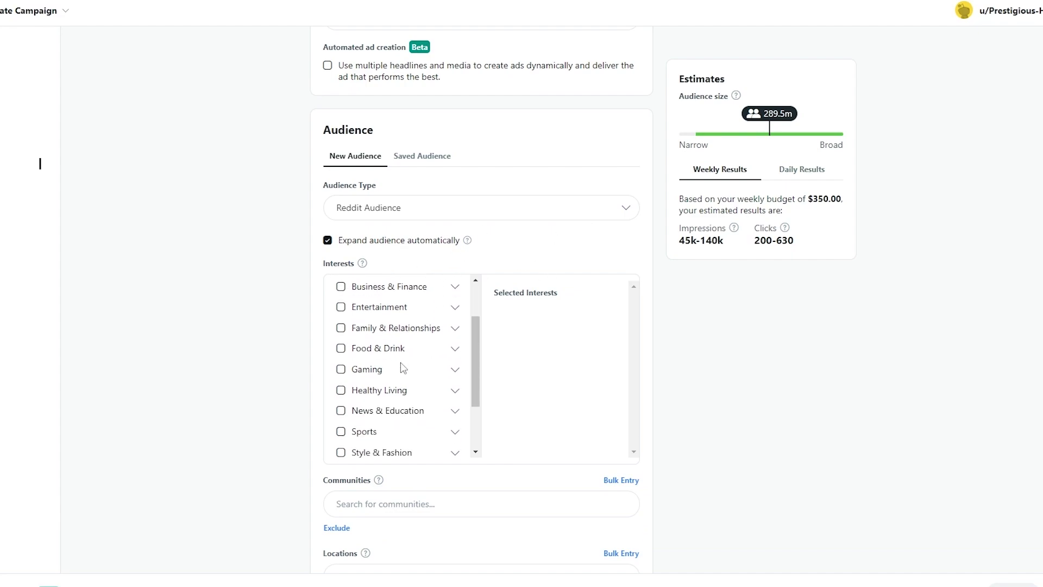
scroll(345, 426, down, 7)
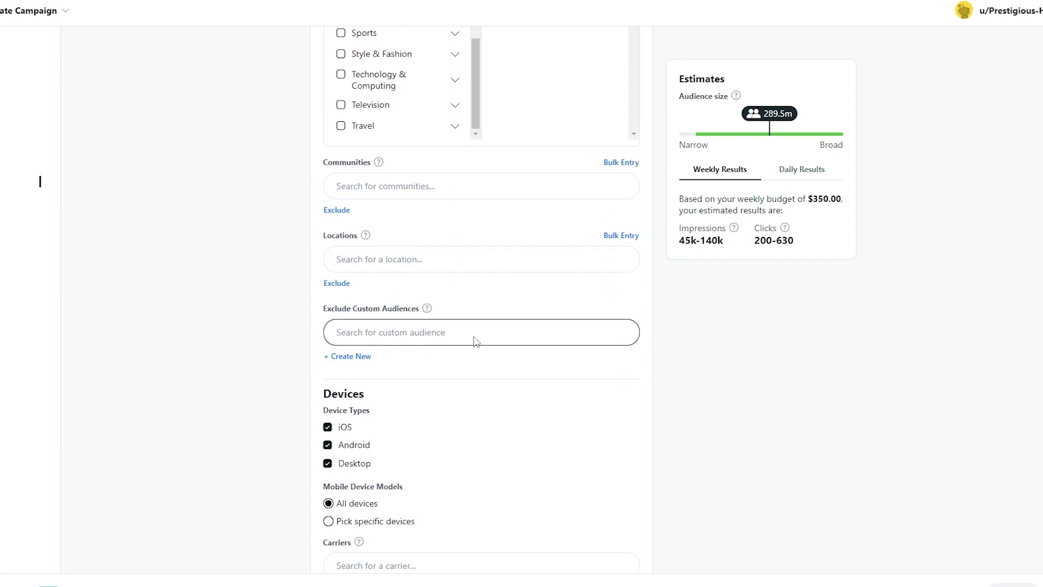
scroll(432, 337, down, 3)
scroll(489, 315, down, 5)
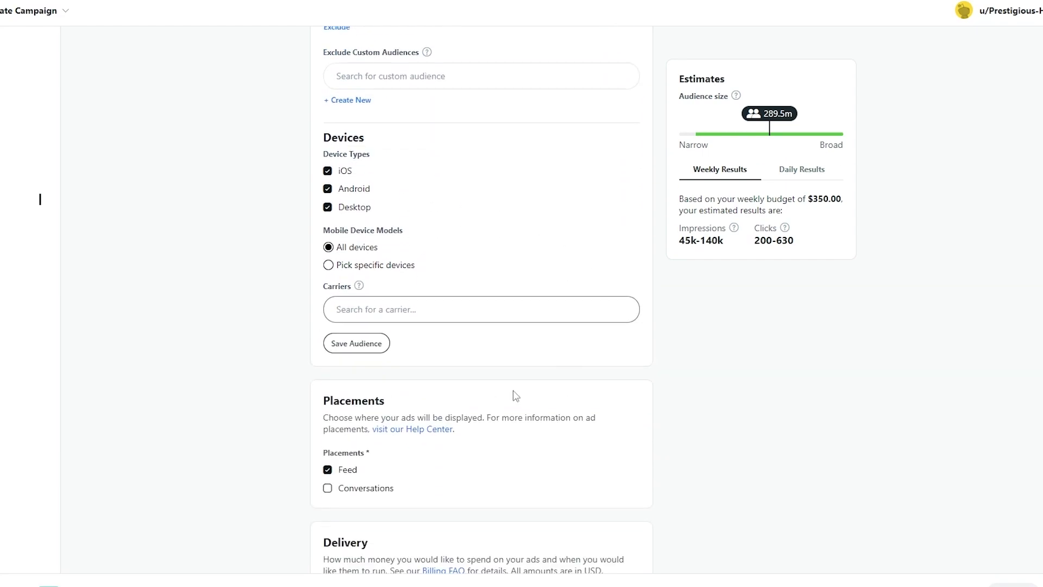
scroll(432, 395, down, 5)
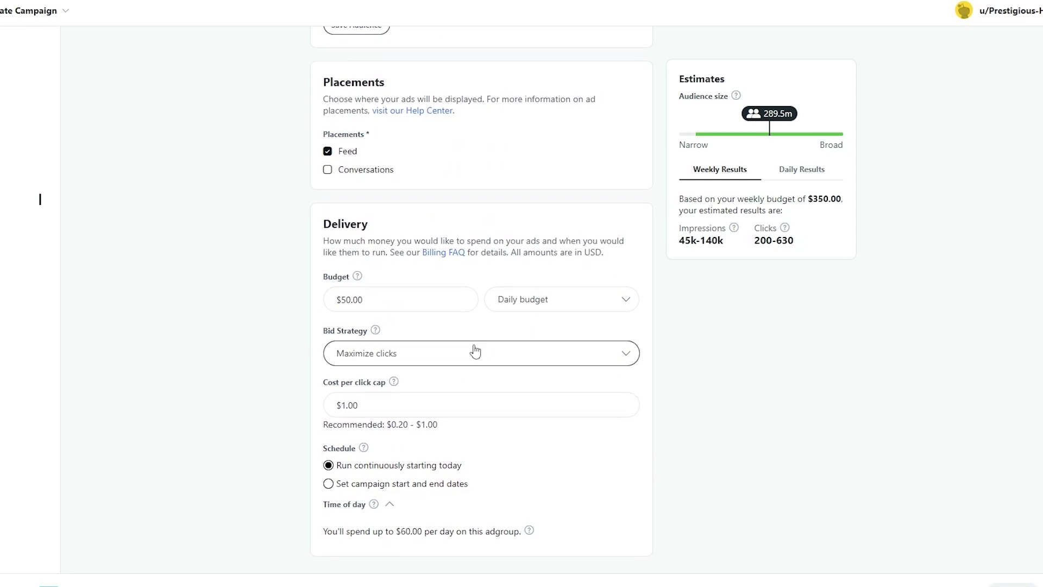
scroll(673, 526, up, 10)
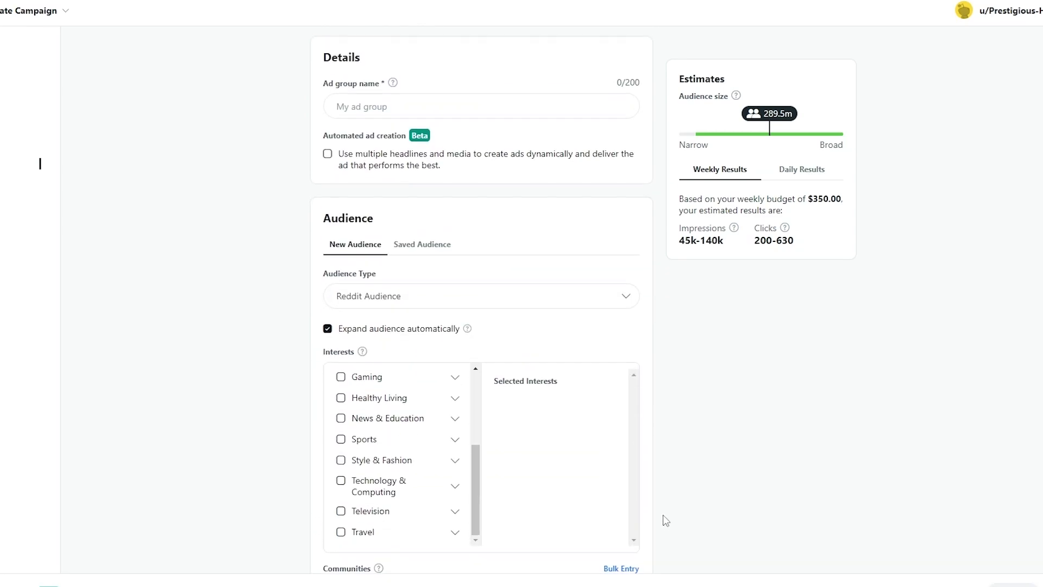
scroll(669, 519, down, 1)
scroll(670, 519, down, 3)
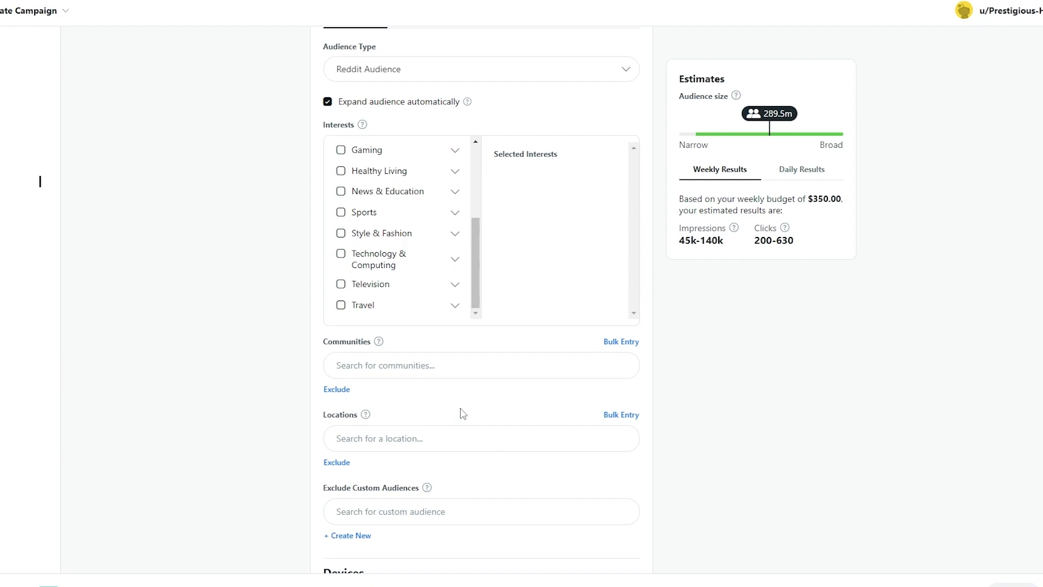
scroll(456, 410, down, 4)
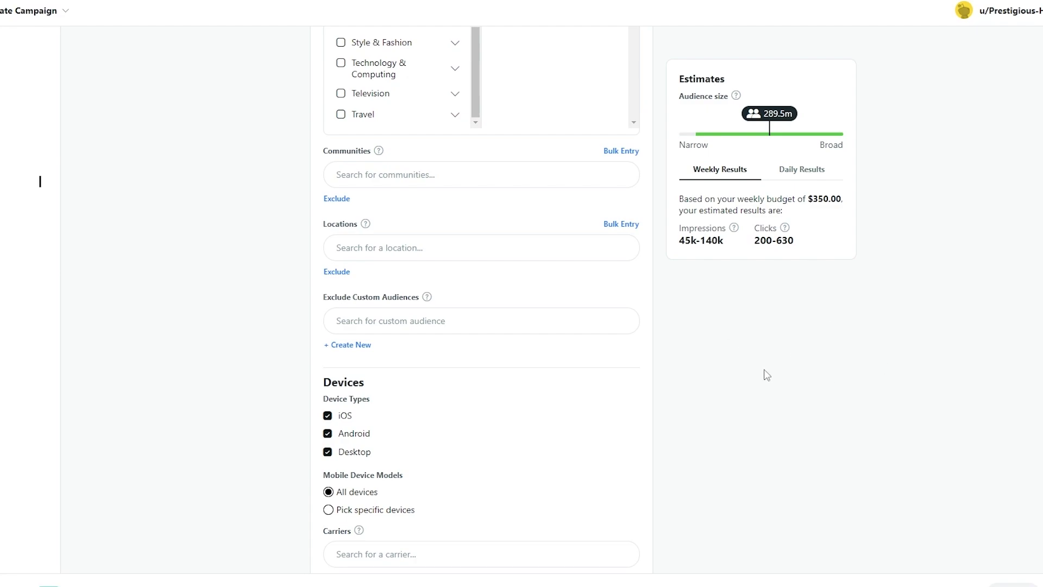
scroll(718, 368, up, 1)
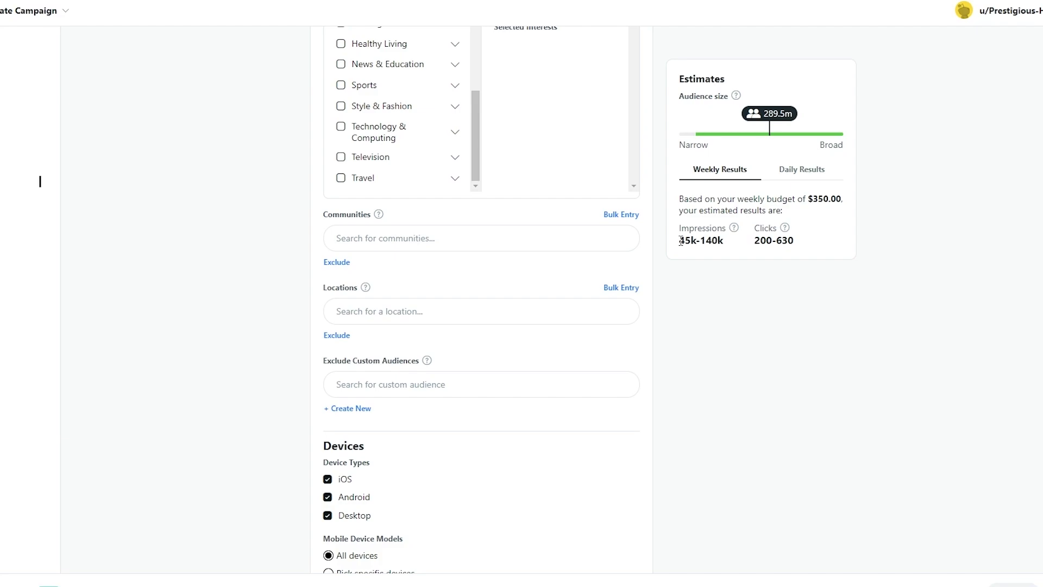
- Check the Estimates panel: 45k–140k weekly impressions and a 289.5m audience
drag(680, 240, 720, 244)
click(736, 246)
drag(763, 114, 794, 117)
click(821, 419)
scroll(734, 435, up, 5)
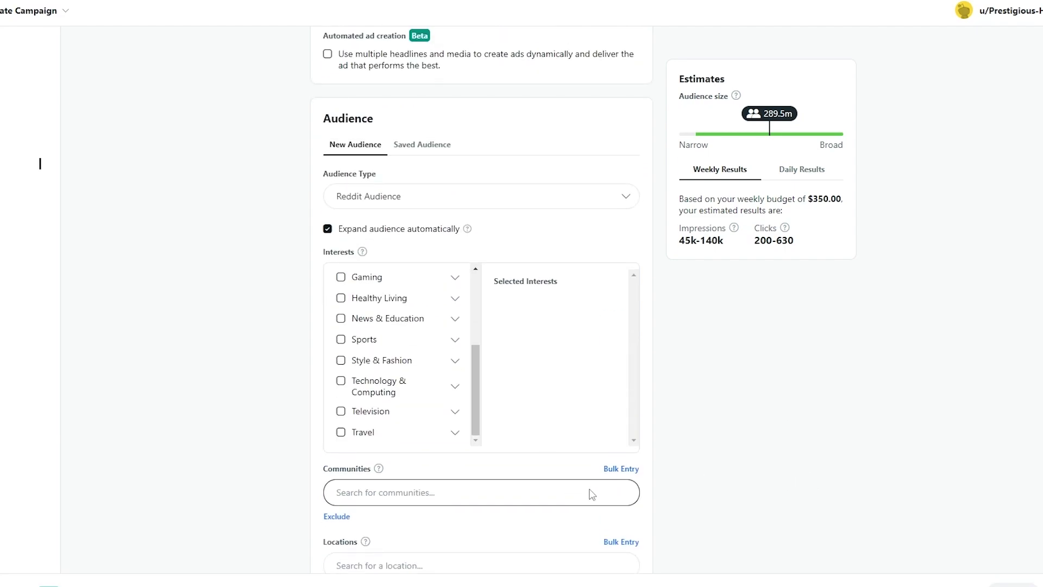
scroll(358, 207, up, 3)
click(360, 145)
text(sample)
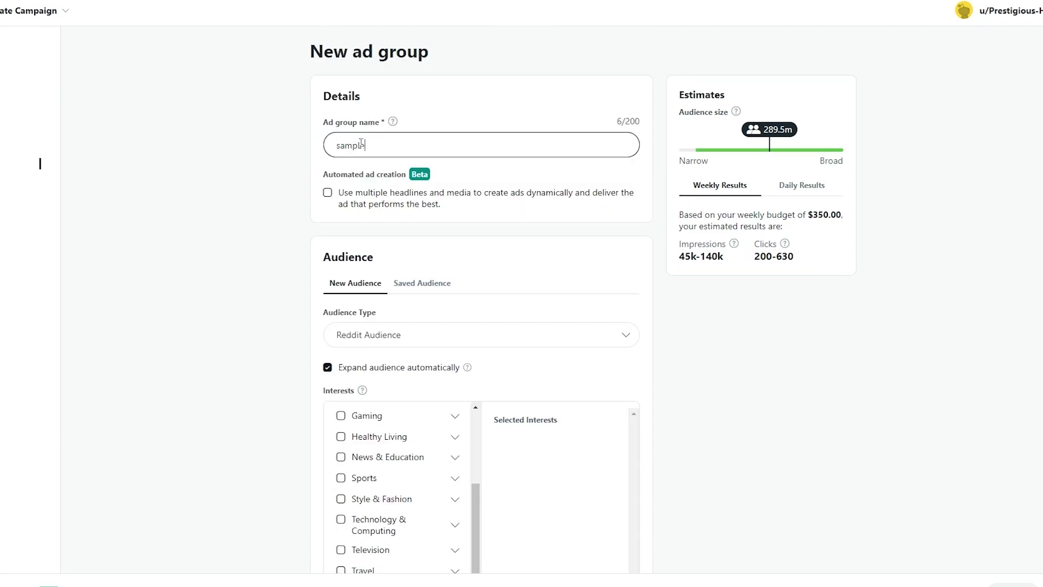
text(s)
scroll(365, 271, down, 1)
click(380, 271)
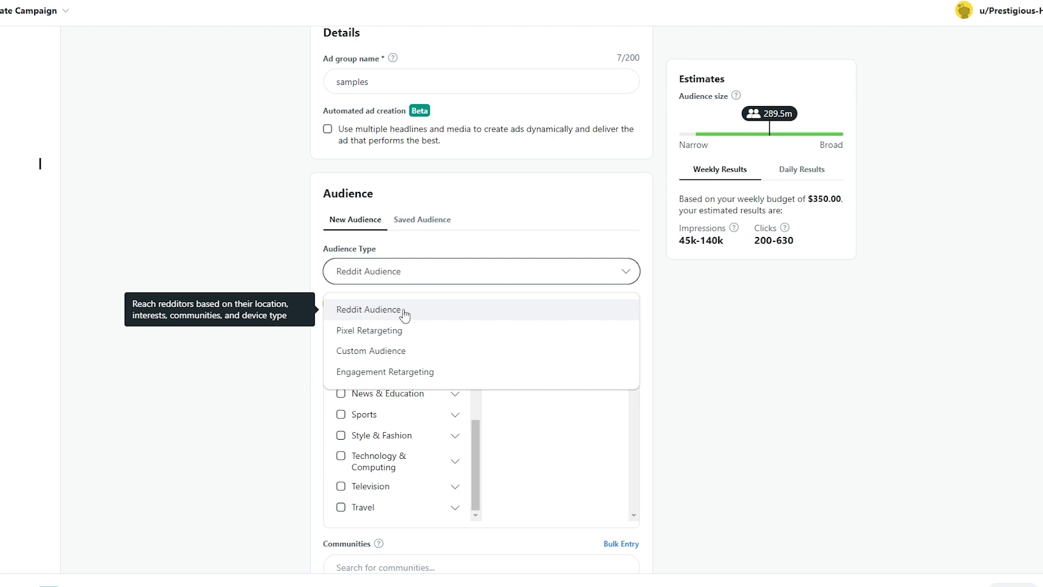
click(318, 434)
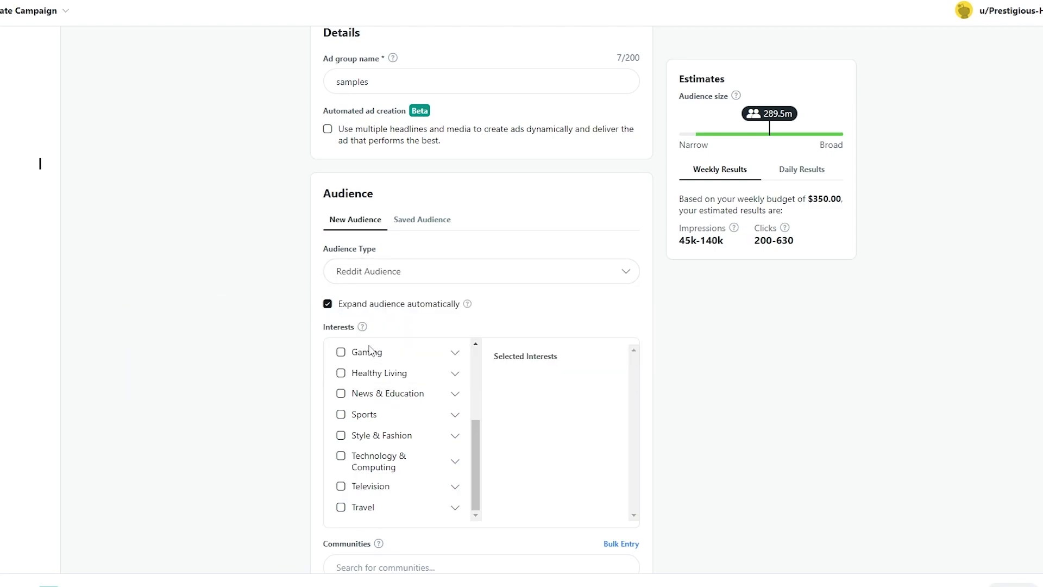
click(389, 274)
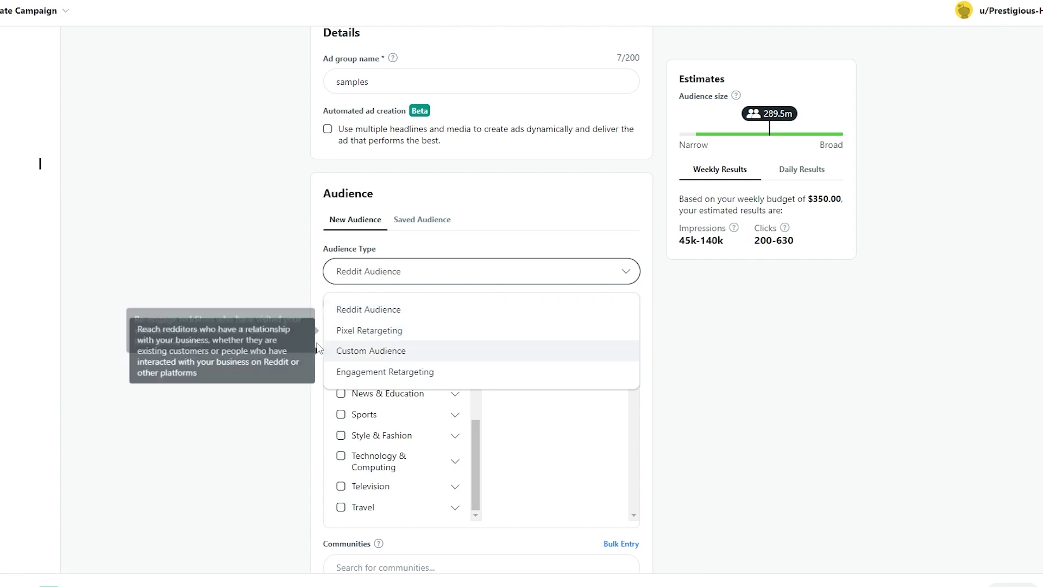
click(372, 310)
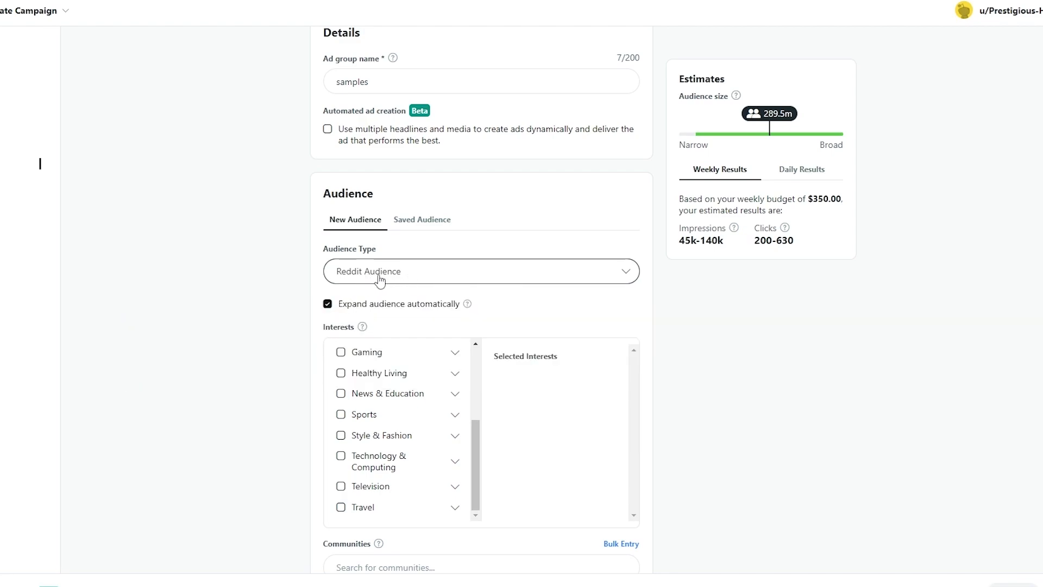
scroll(423, 296, down, 1)
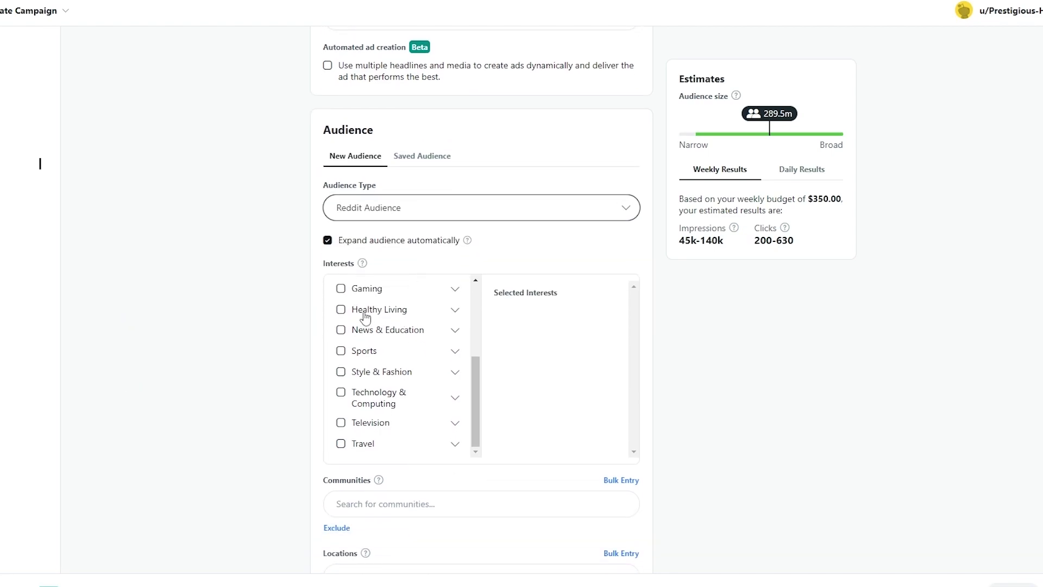
scroll(579, 368, down, 1)
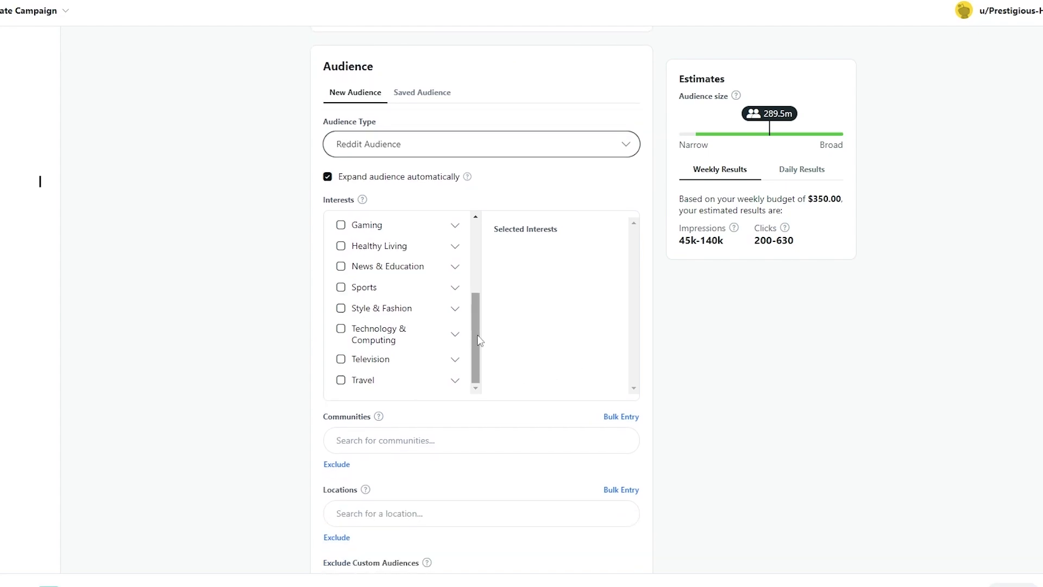
scroll(477, 277, up, 3)
scroll(350, 227, up, 2)
scroll(373, 381, down, 3)
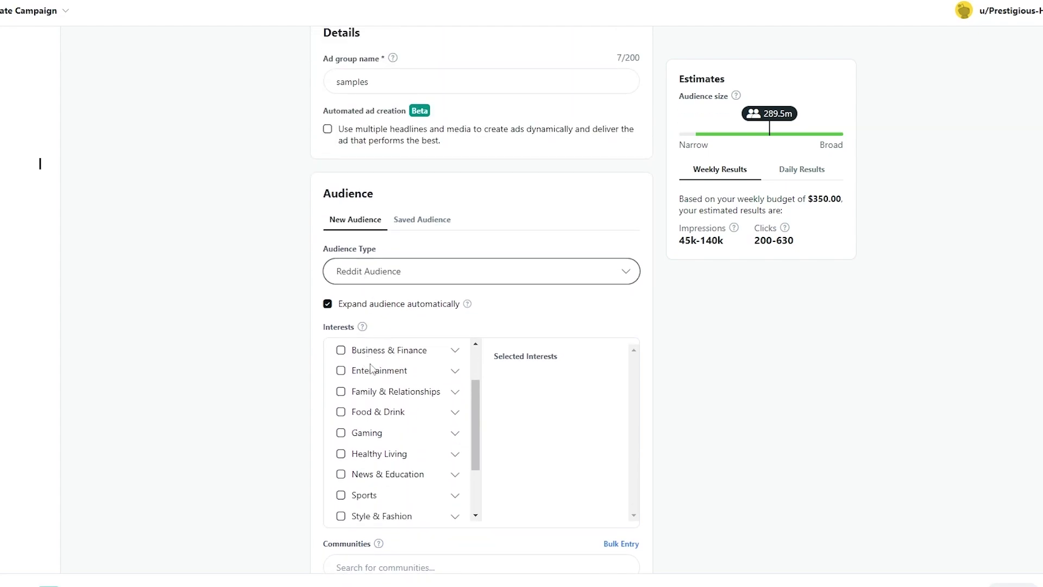
scroll(374, 428, up, 1)
scroll(373, 427, up, 2)
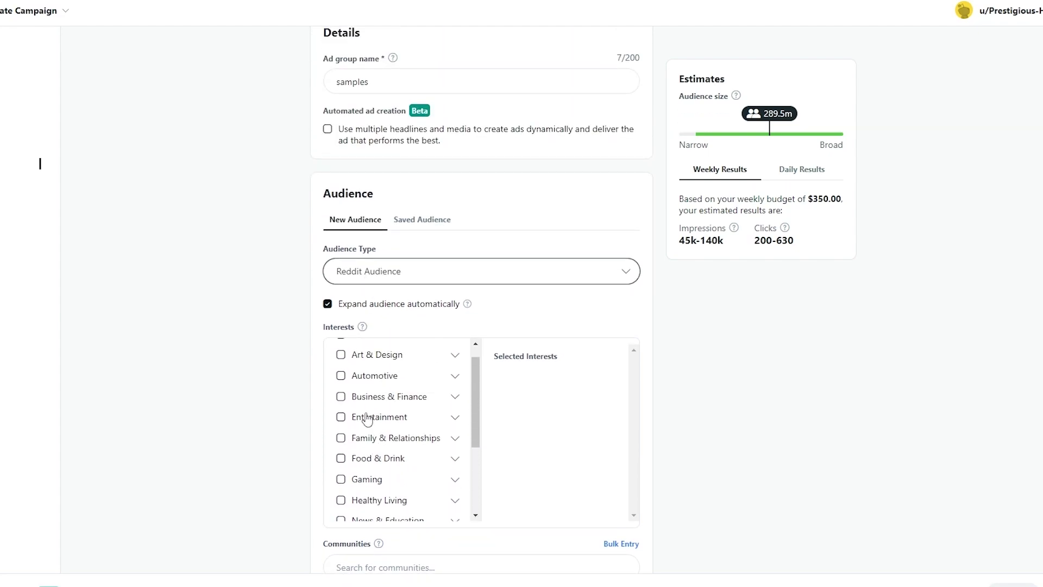
scroll(366, 418, up, 1)
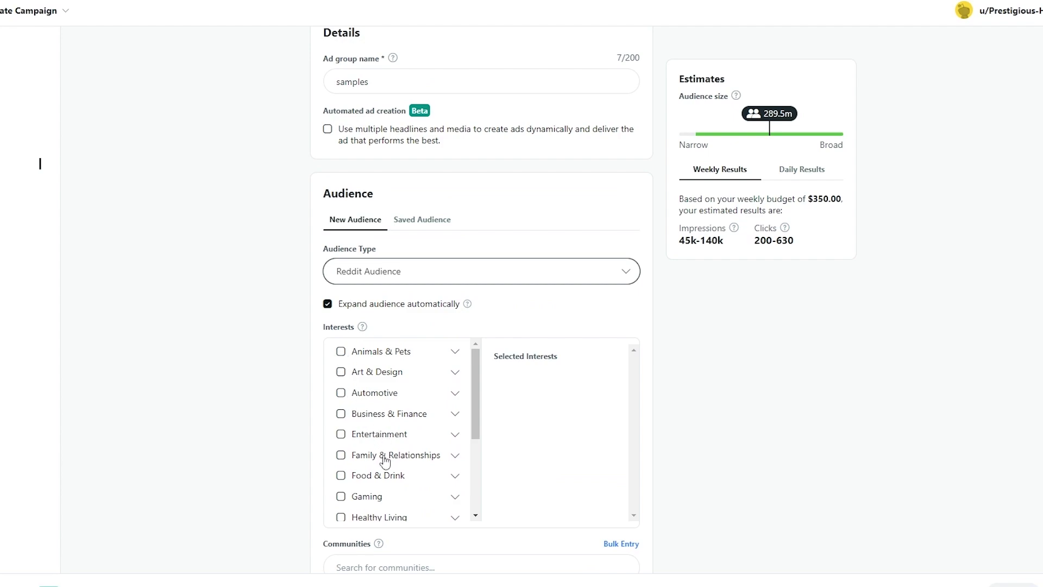
scroll(380, 458, down, 3)
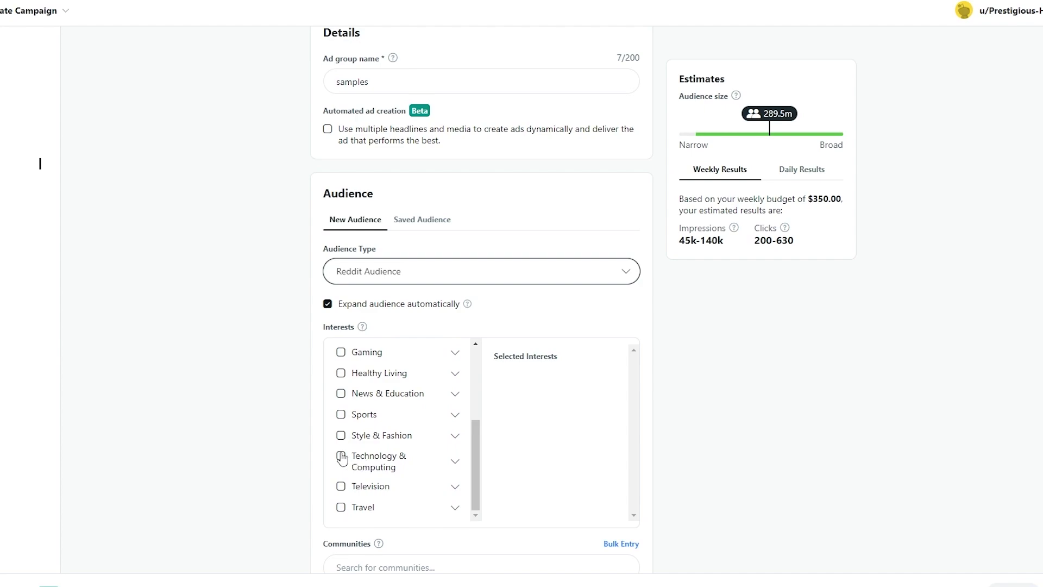
- Target all Art & Design interests
scroll(321, 456, down, 1)
scroll(418, 405, up, 3)
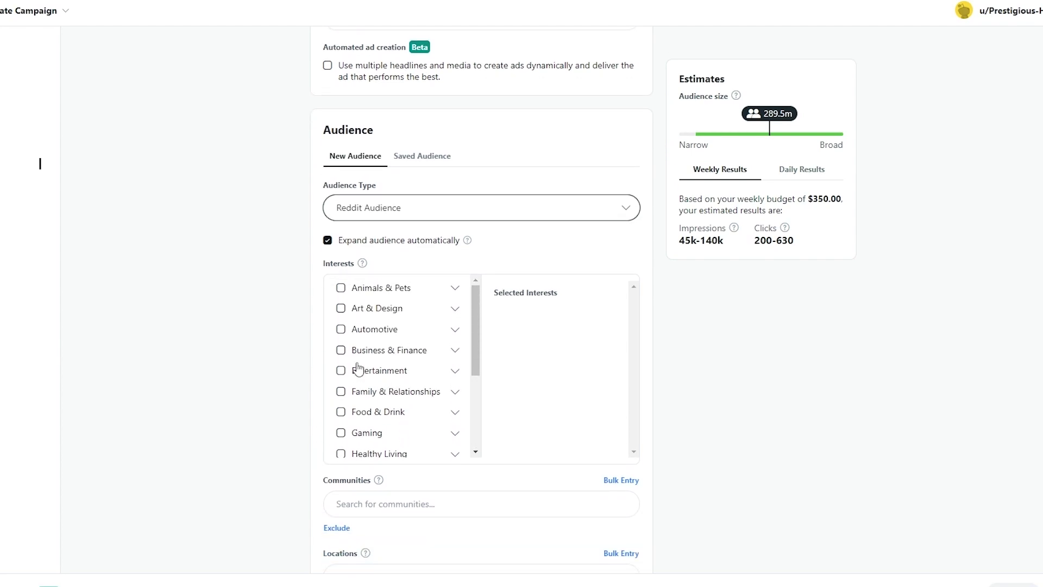
click(454, 354)
scroll(449, 360, down, 1)
scroll(443, 364, up, 1)
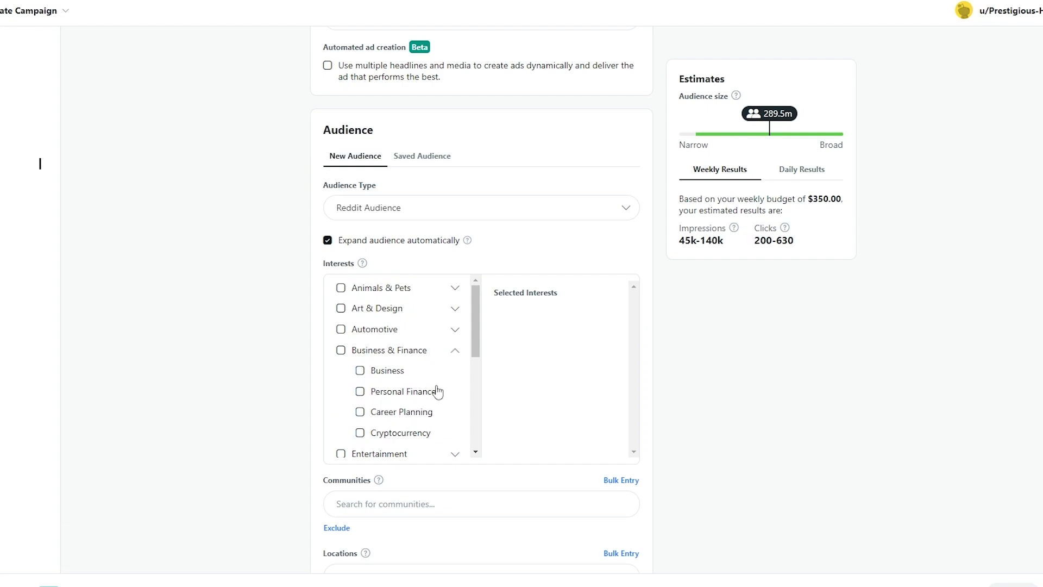
click(454, 350)
scroll(447, 396, up, 1)
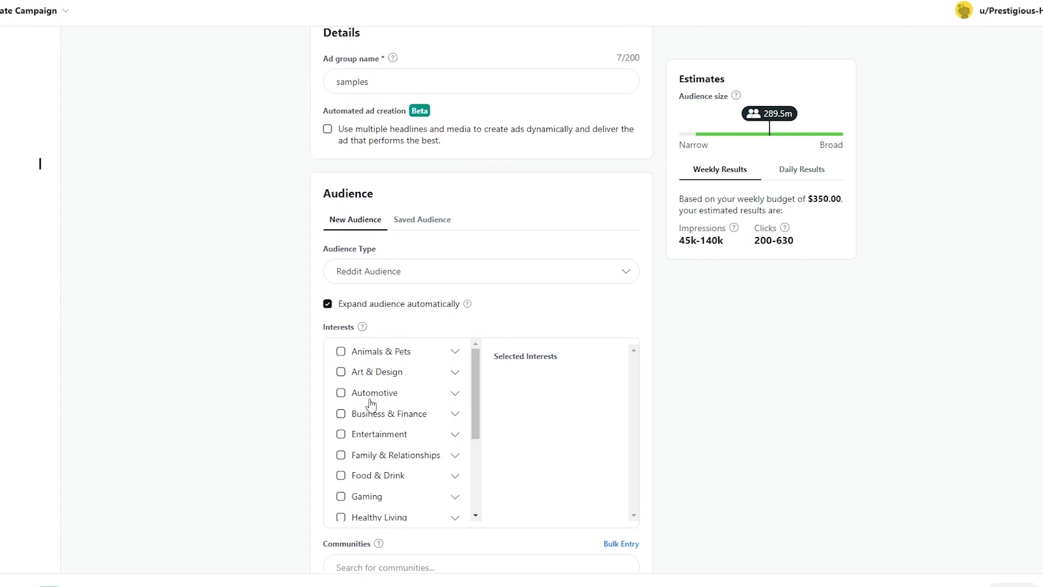
scroll(371, 405, down, 1)
scroll(370, 397, up, 1)
click(341, 372)
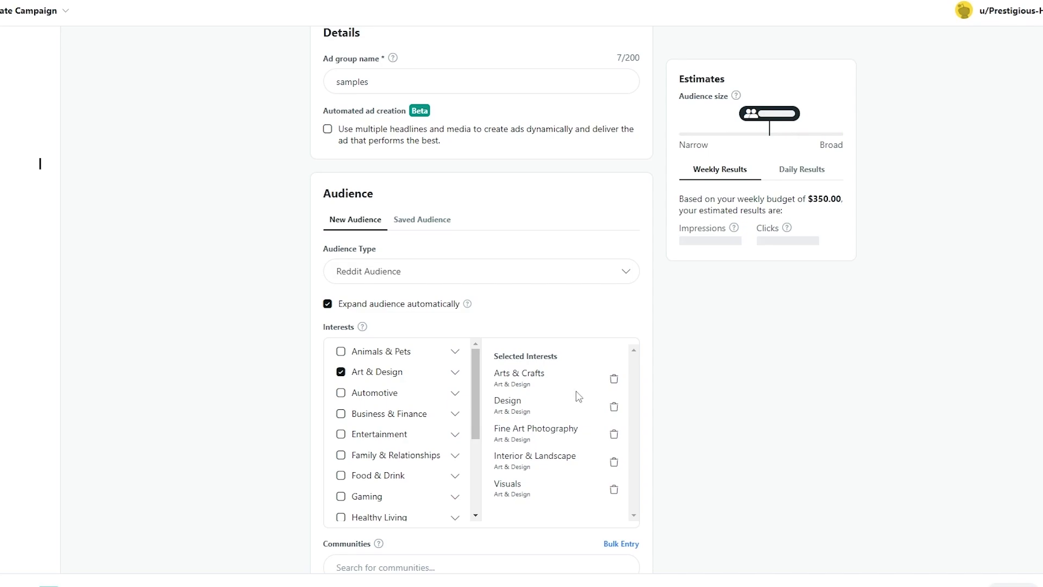
scroll(570, 410, down, 1)
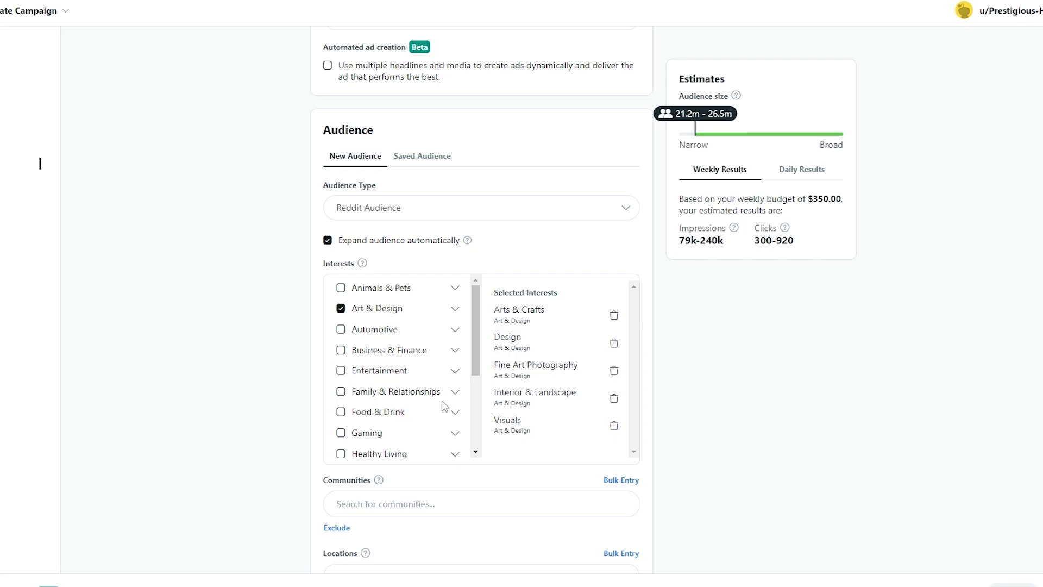
- Add the Business and Cryptocurrency interests from Business & Finance, narrowing the audience to 24.8m–31m
click(454, 352)
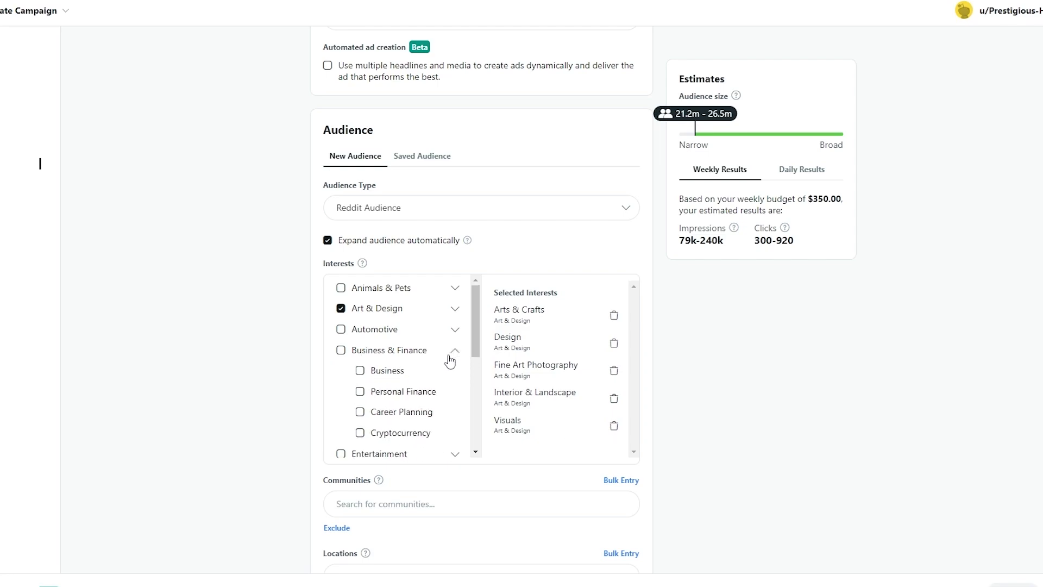
click(359, 370)
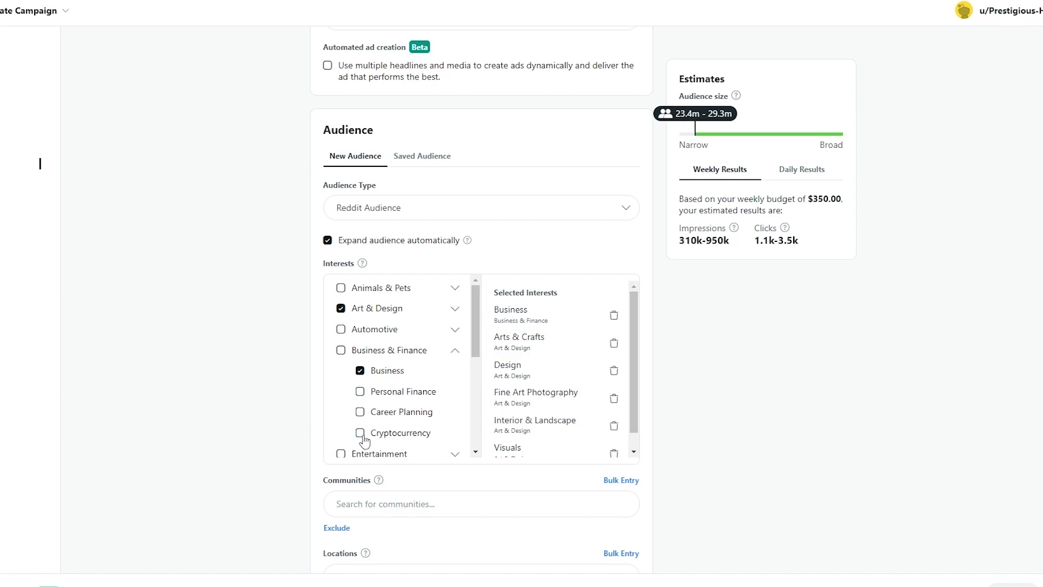
click(360, 434)
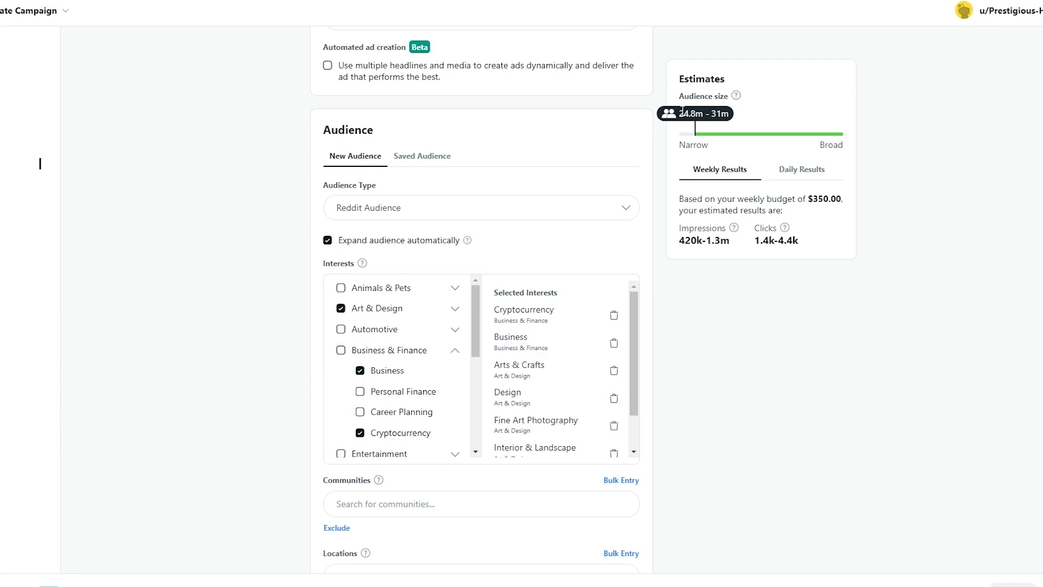
drag(682, 111, 697, 112)
- Check the News & Education and Gaming interests, raising the audience estimate to 88.3m–110.3m
click(684, 245)
scroll(412, 380, down, 3)
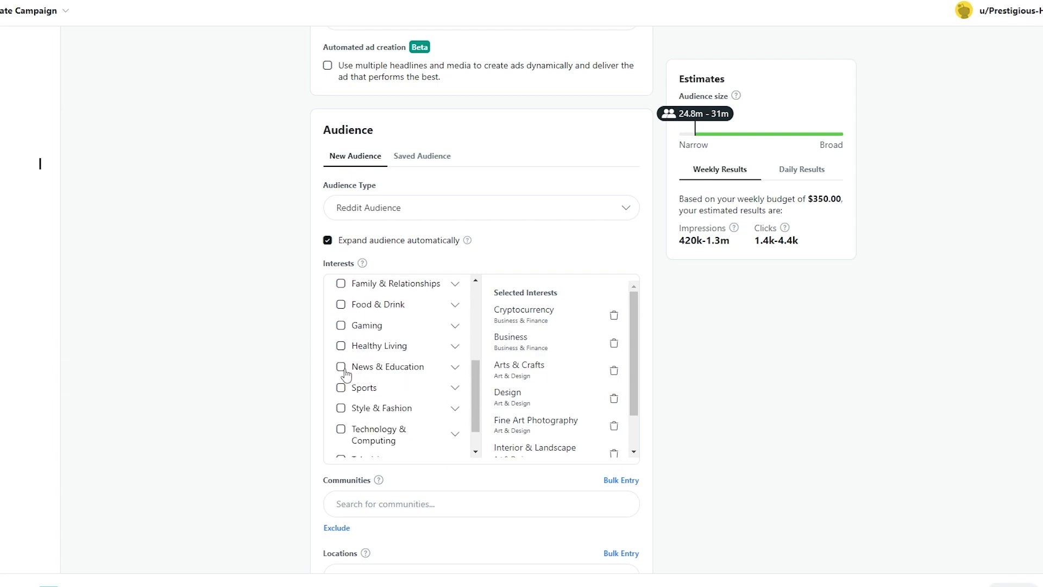
click(341, 367)
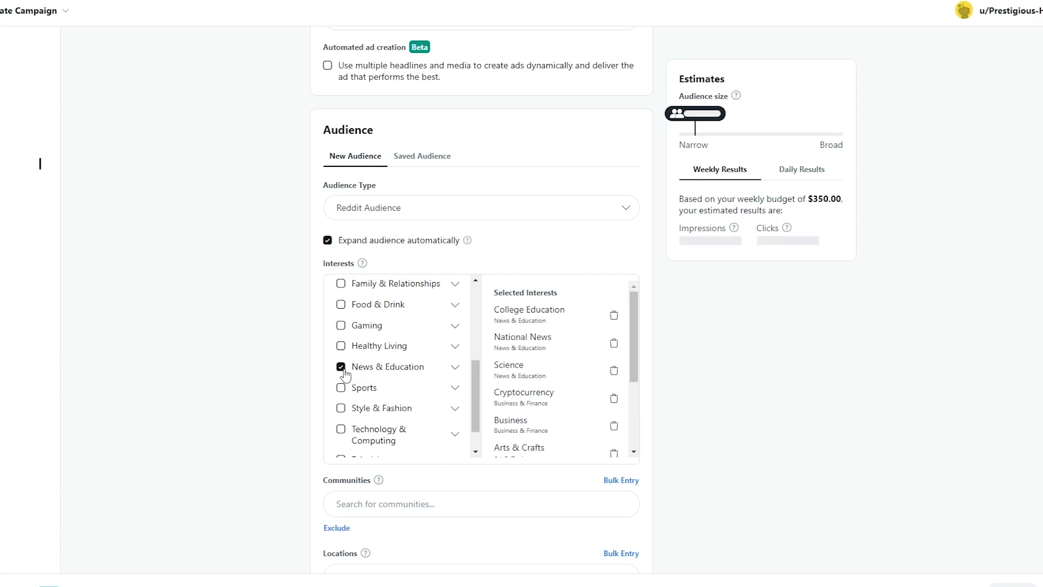
click(341, 326)
scroll(250, 401, down, 3)
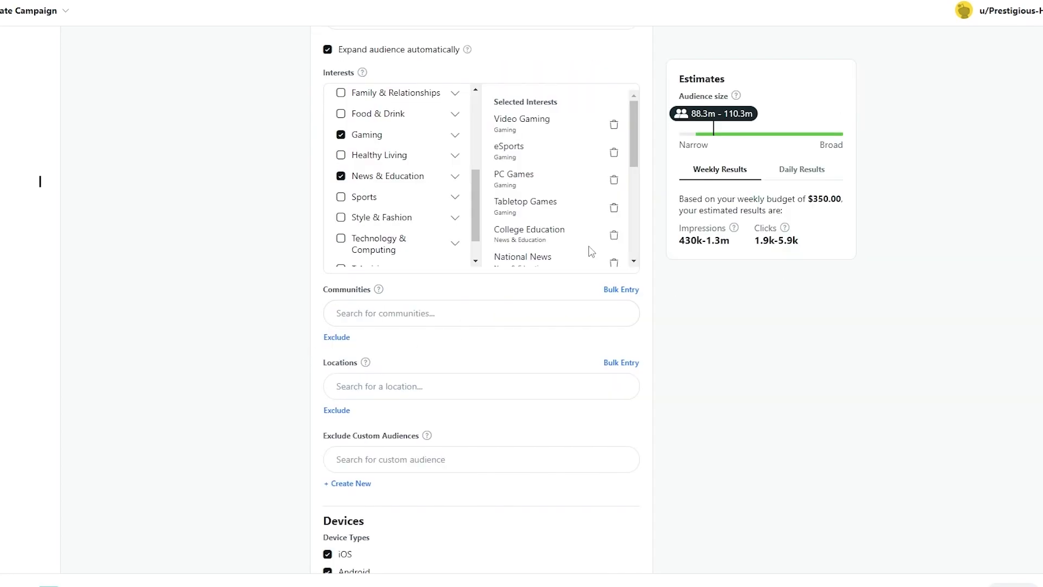
scroll(402, 242, up, 1)
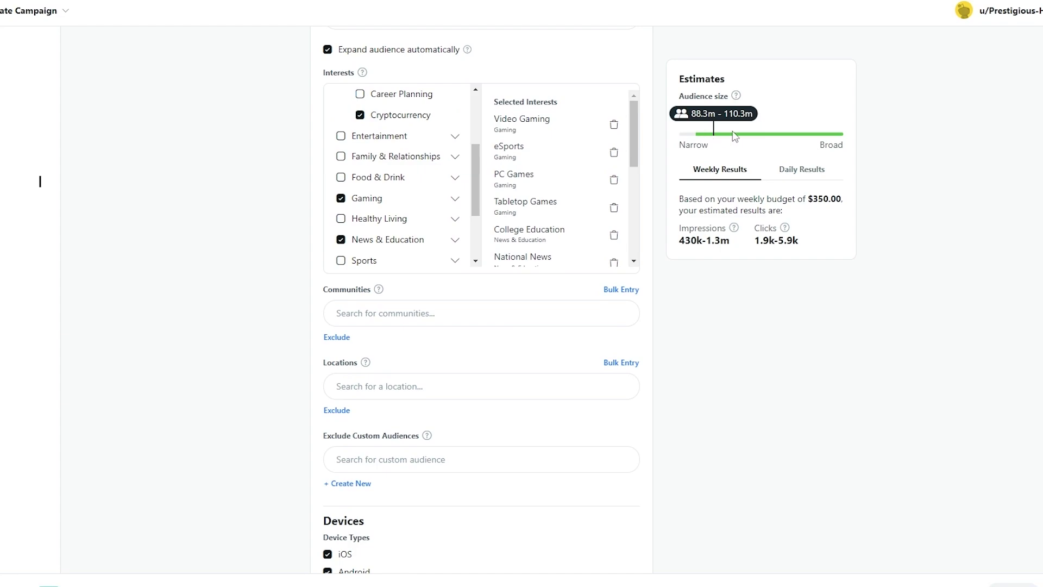
scroll(210, 380, down, 1)
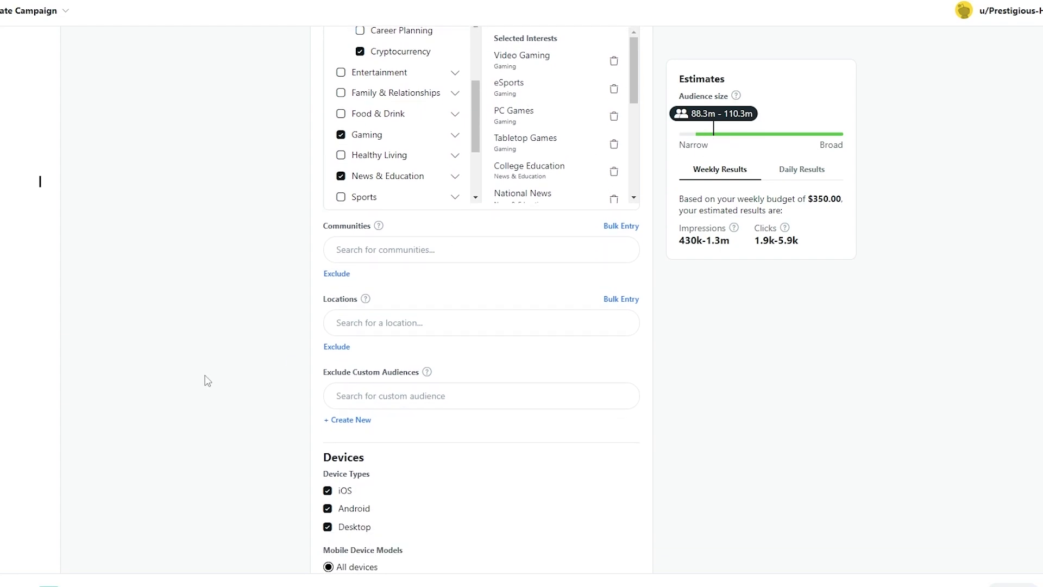
- Add the askreddit community to the ad group's targeting
click(372, 256)
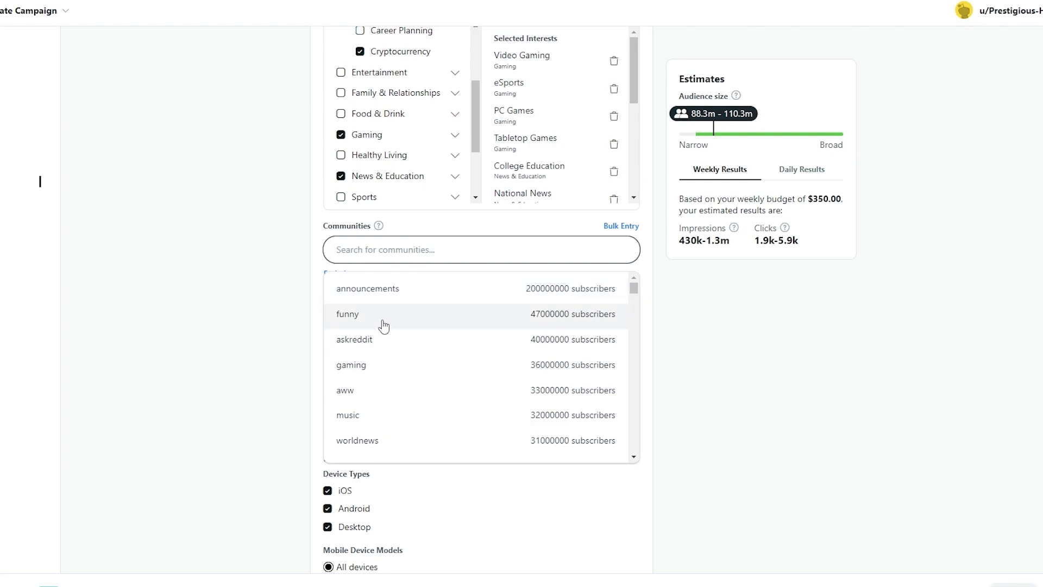
scroll(396, 380, down, 1)
scroll(410, 424, up, 1)
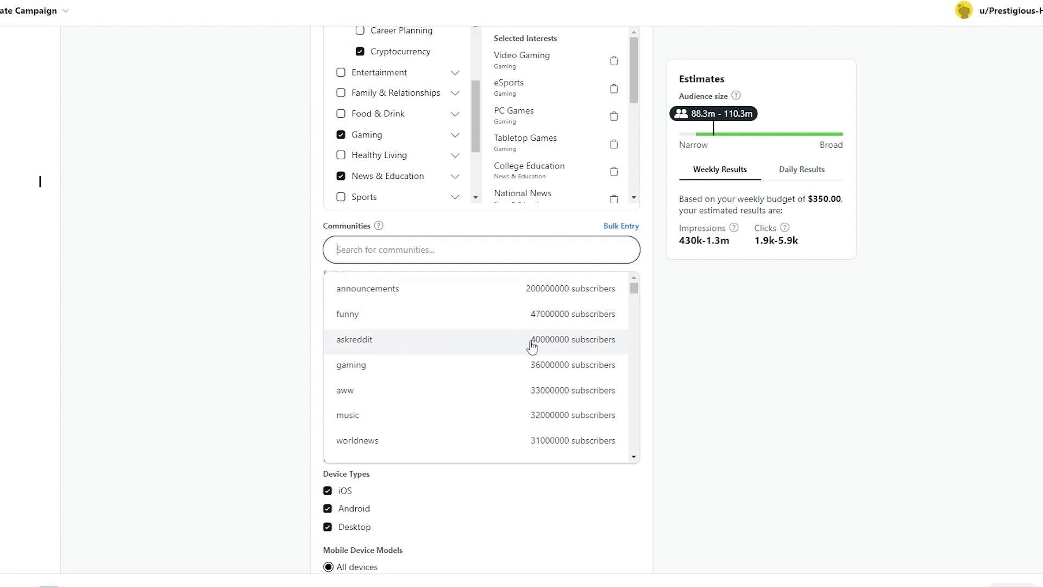
click(513, 348)
- Search 'business' to add smallbusiness, then add the aww community, giving a 97.1m–121.4m audience
click(445, 250)
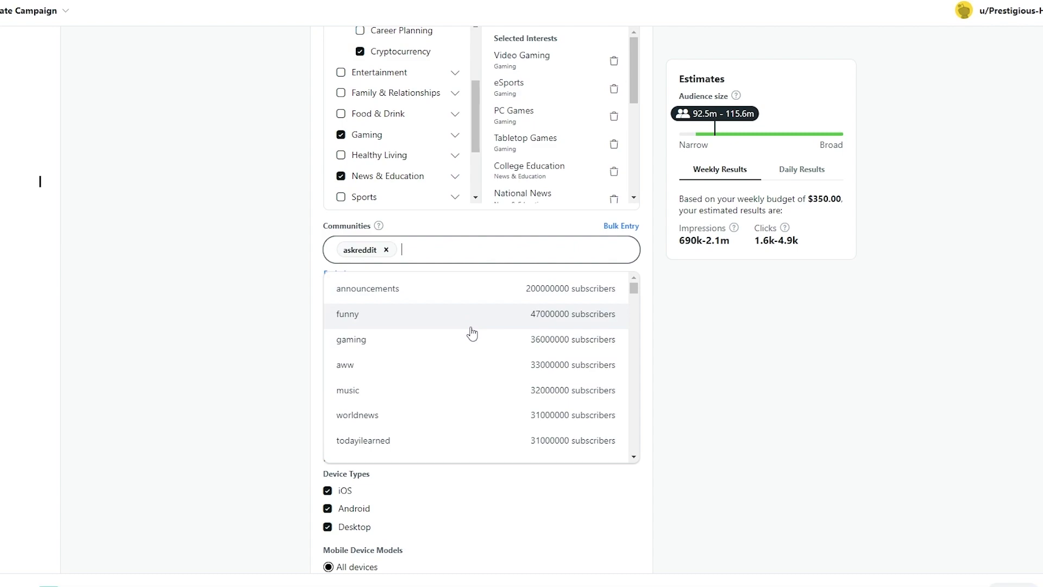
scroll(477, 363, down, 2)
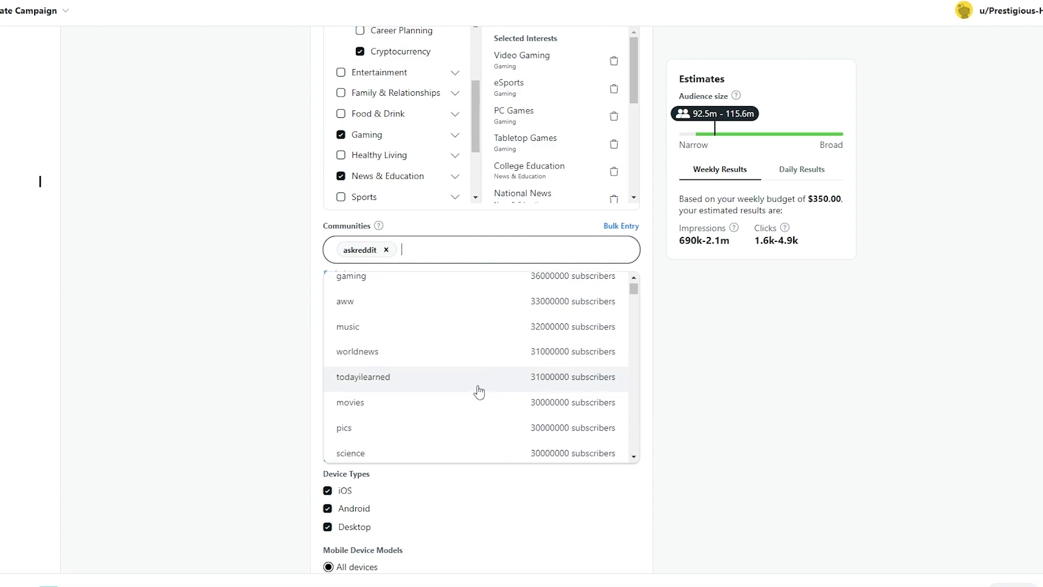
scroll(479, 388, down, 1)
scroll(478, 390, down, 6)
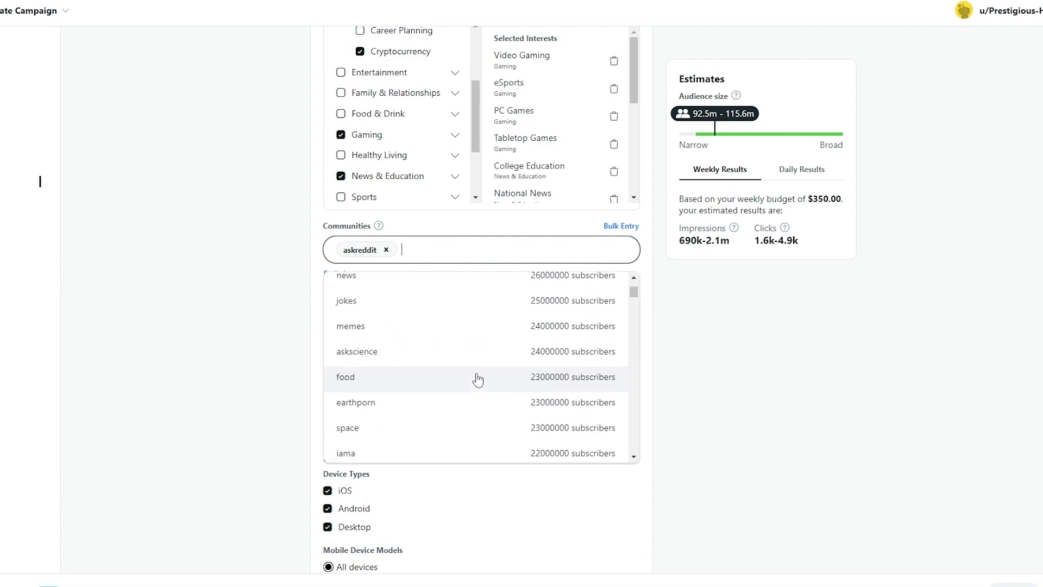
scroll(477, 380, down, 1)
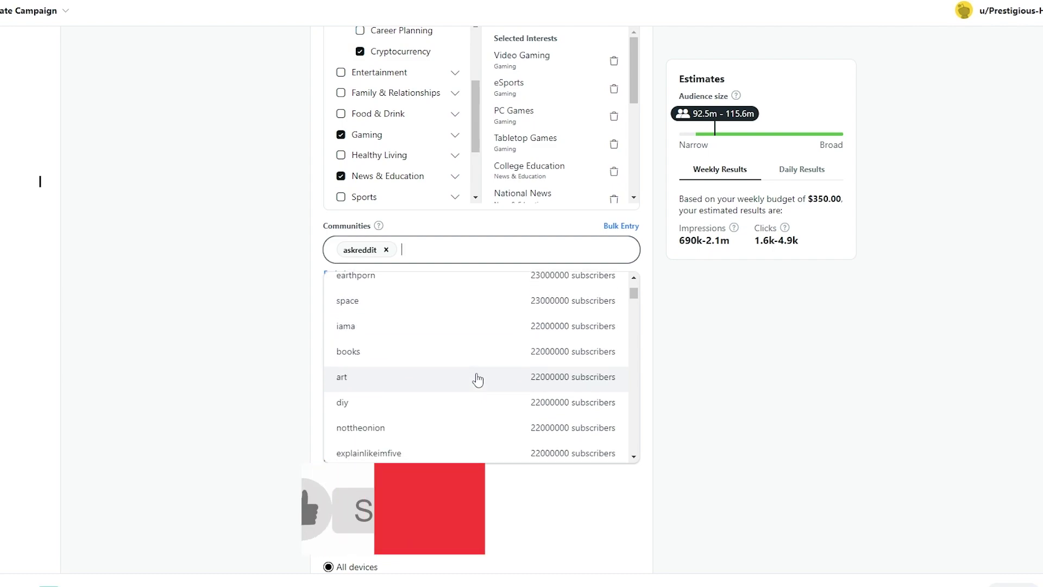
text(business)
click(507, 288)
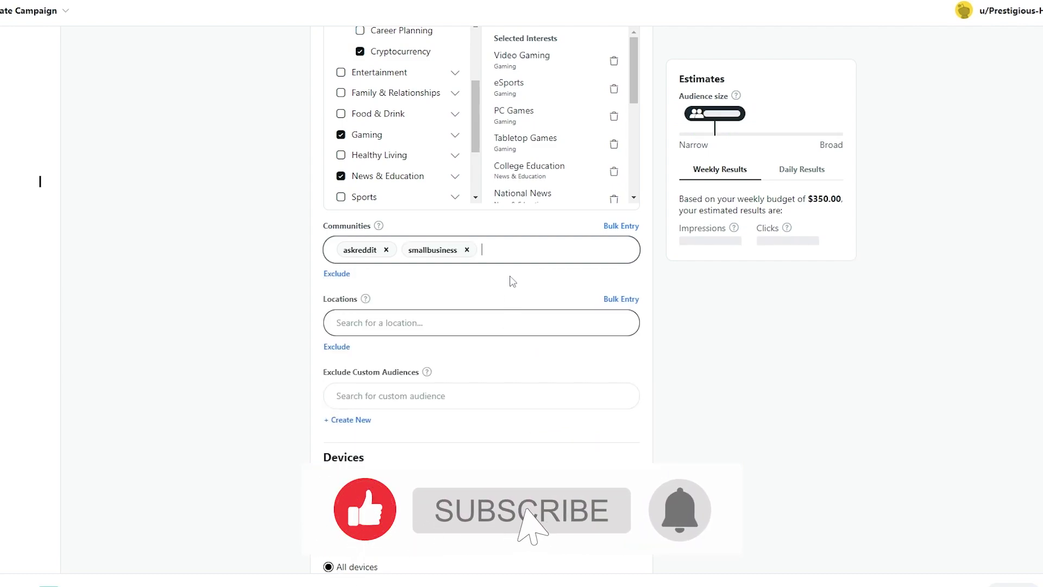
click(519, 259)
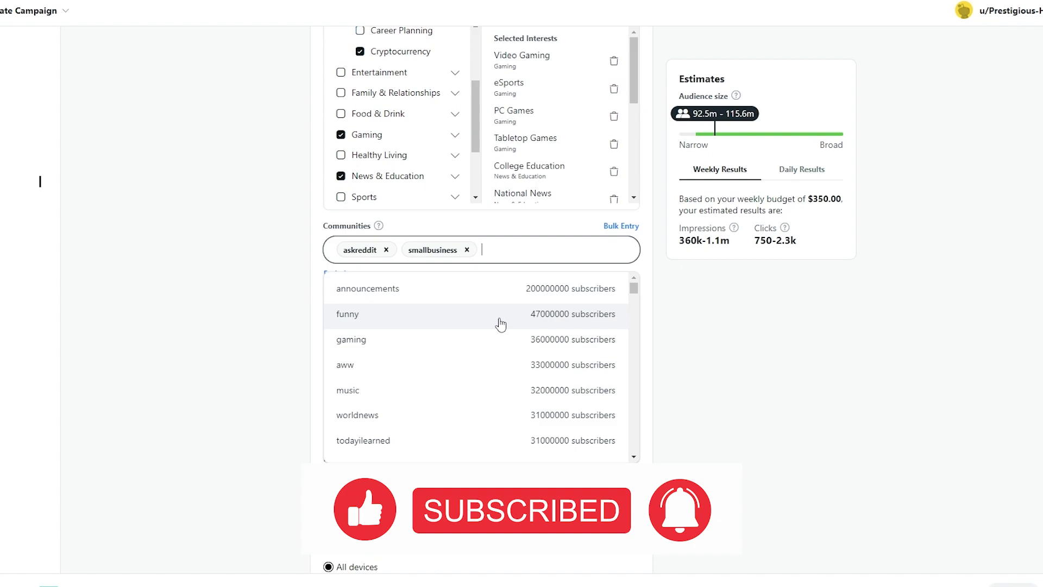
click(495, 365)
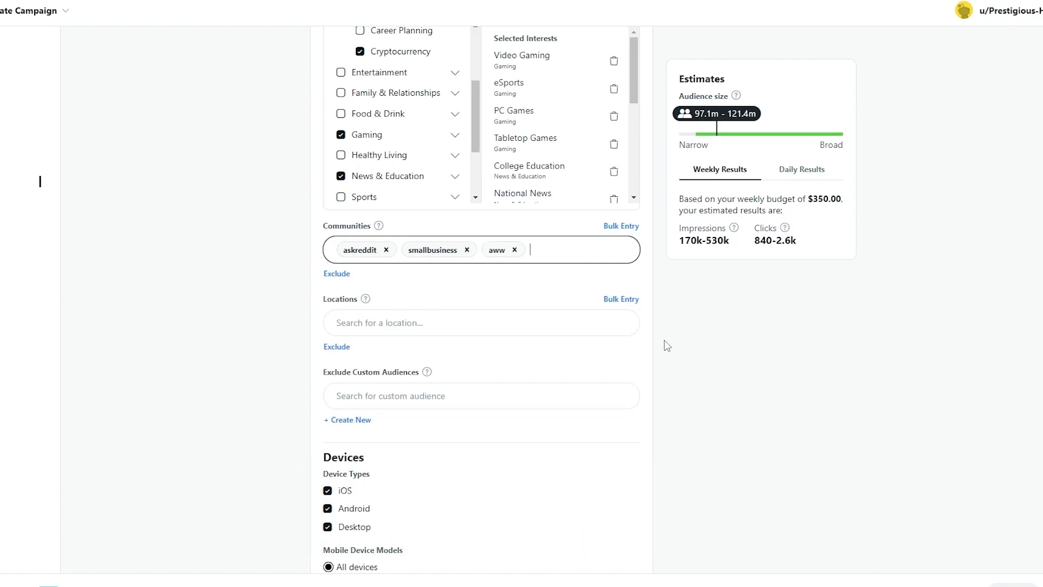
click(479, 323)
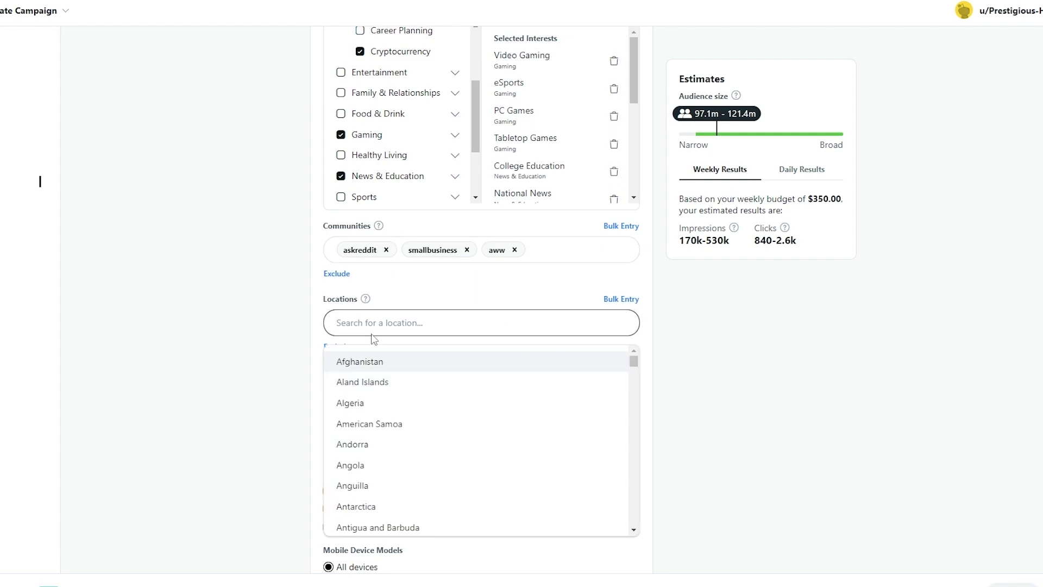
- Add United States and New York as locations, then remove United States so only New York remains
text(usa)
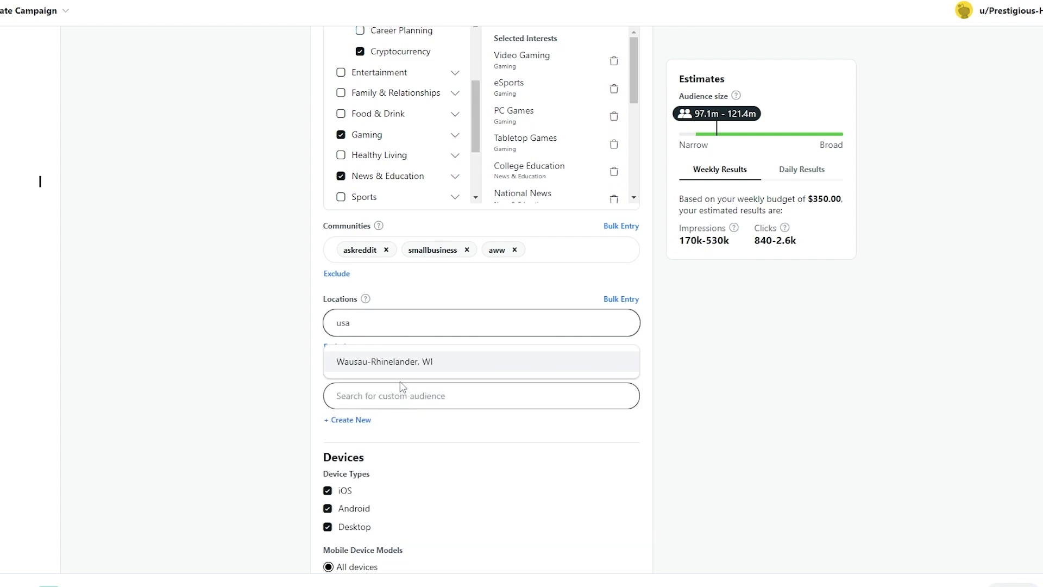
key(Return)
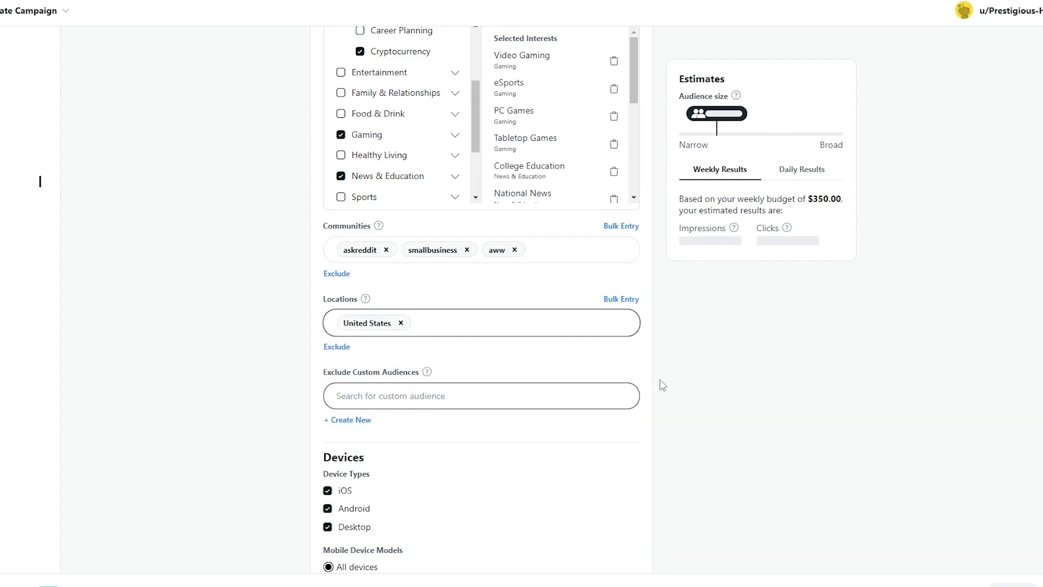
click(494, 330)
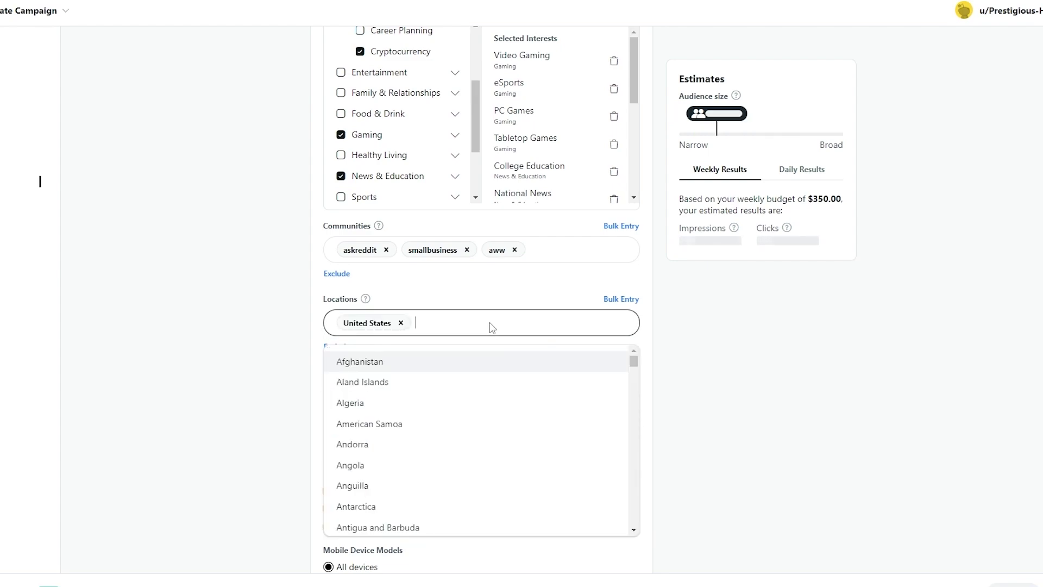
text(new)
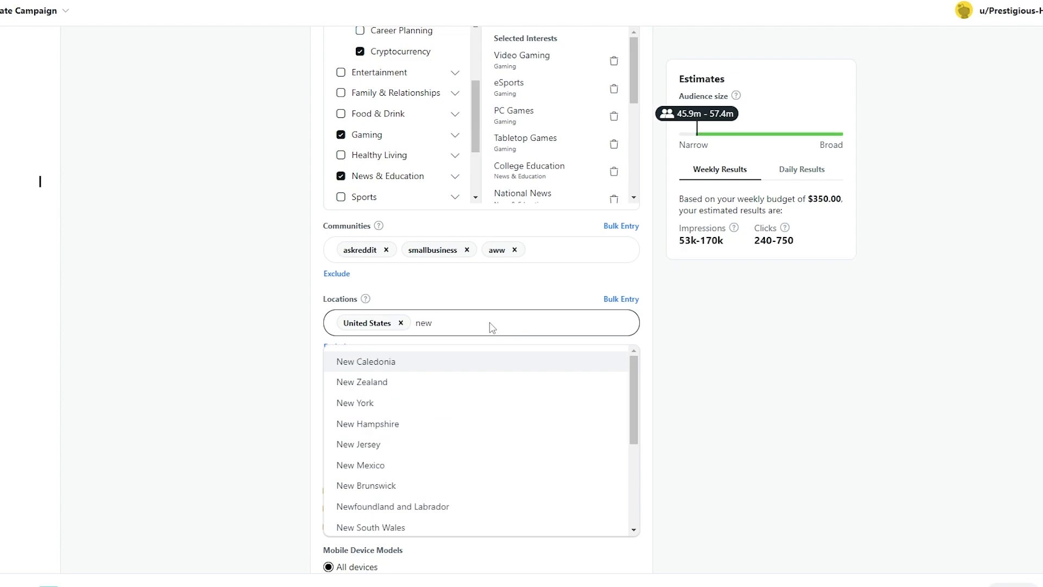
click(412, 402)
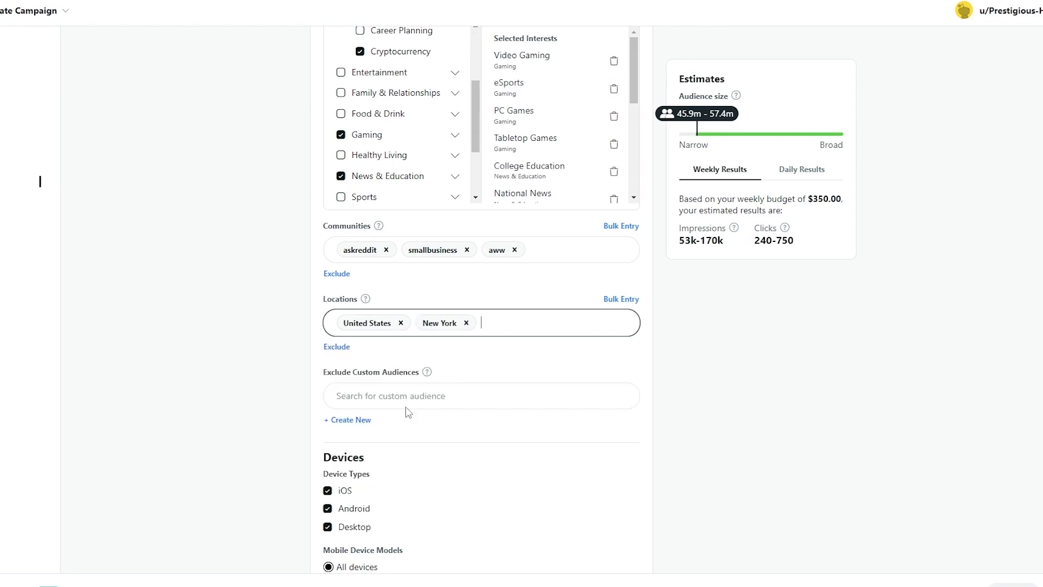
click(401, 323)
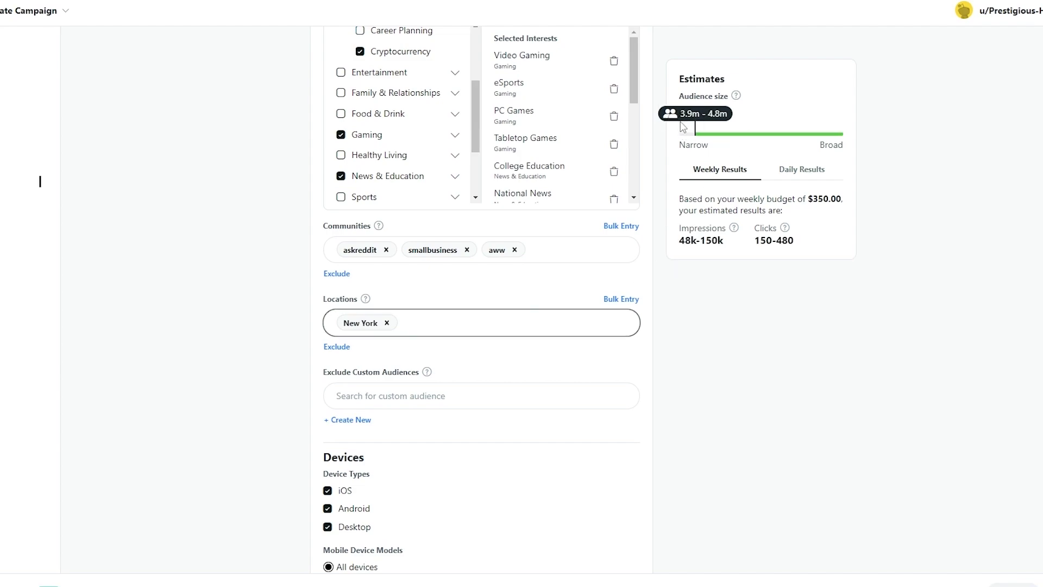
- Uncheck Android and Desktop device types so only iOS is targeted, giving a 2.2m–2.8m audience
scroll(400, 168, down, 5)
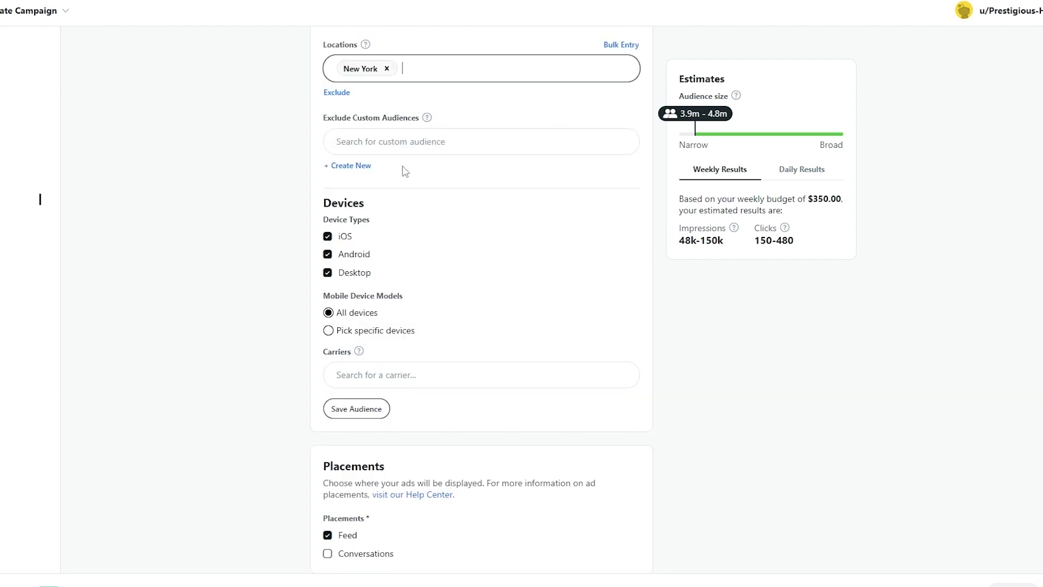
scroll(410, 158, up, 1)
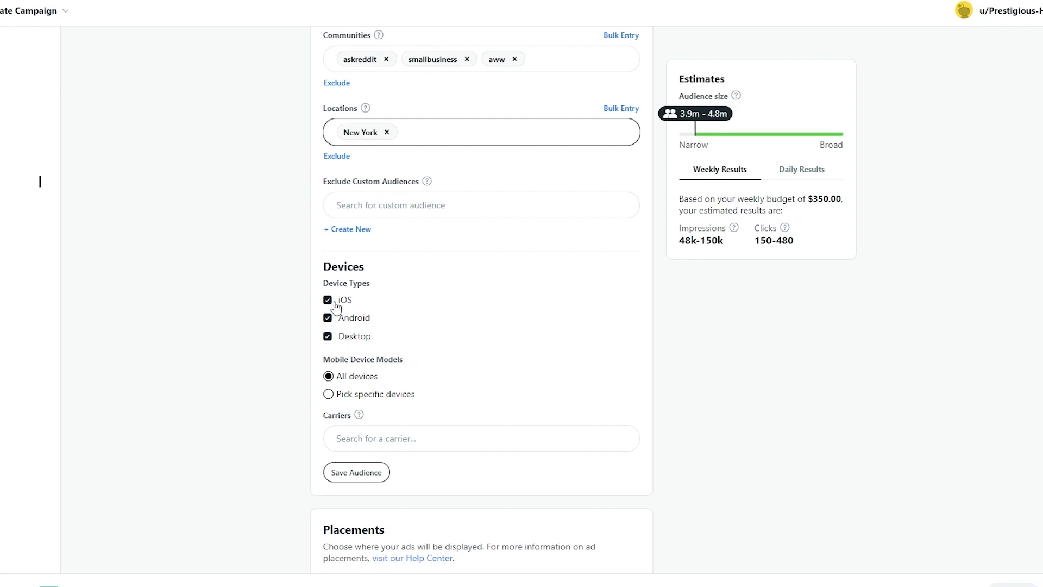
click(330, 319)
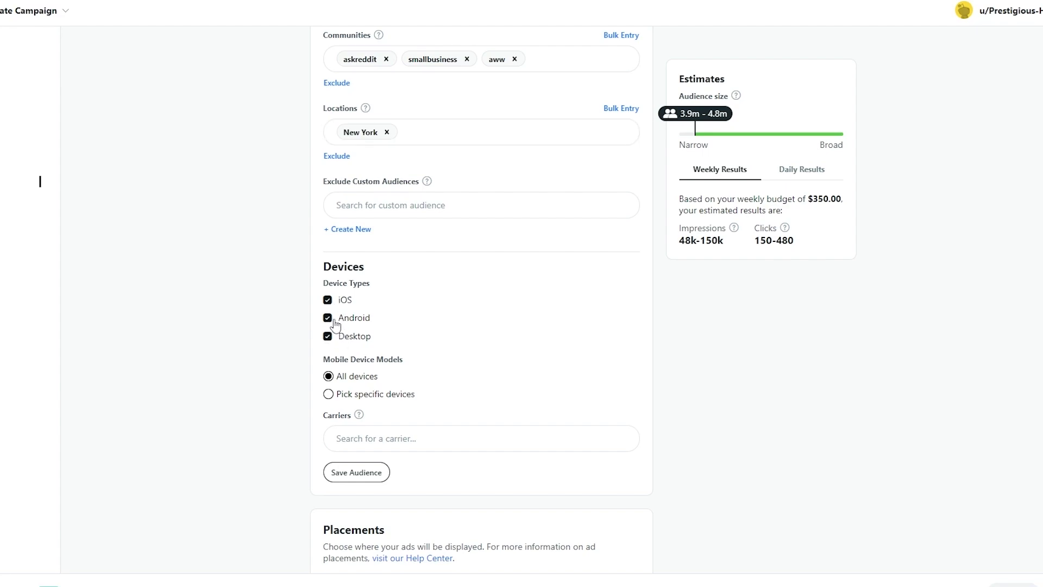
click(332, 340)
scroll(402, 375, down, 1)
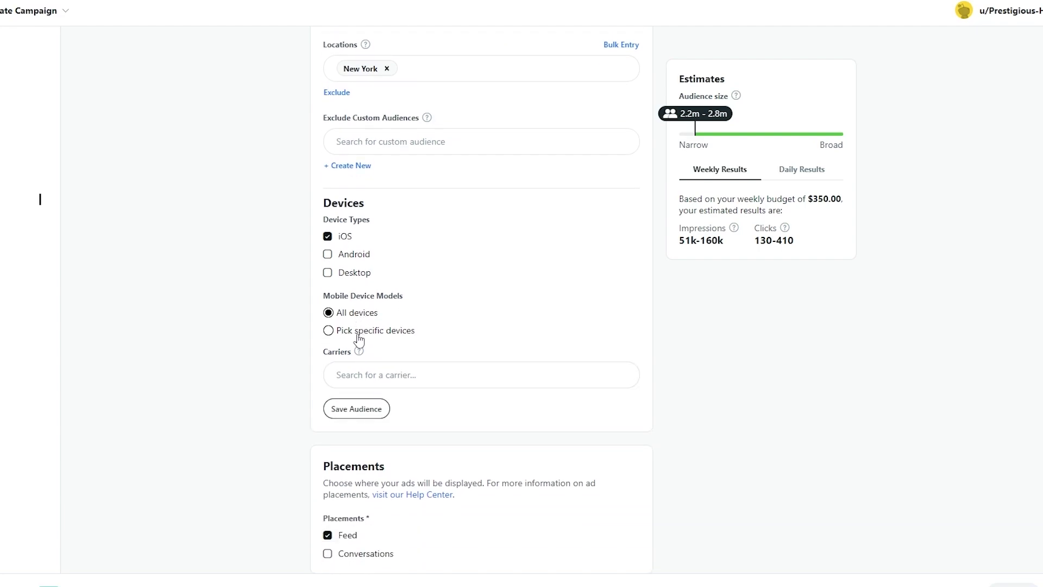
scroll(356, 338, down, 1)
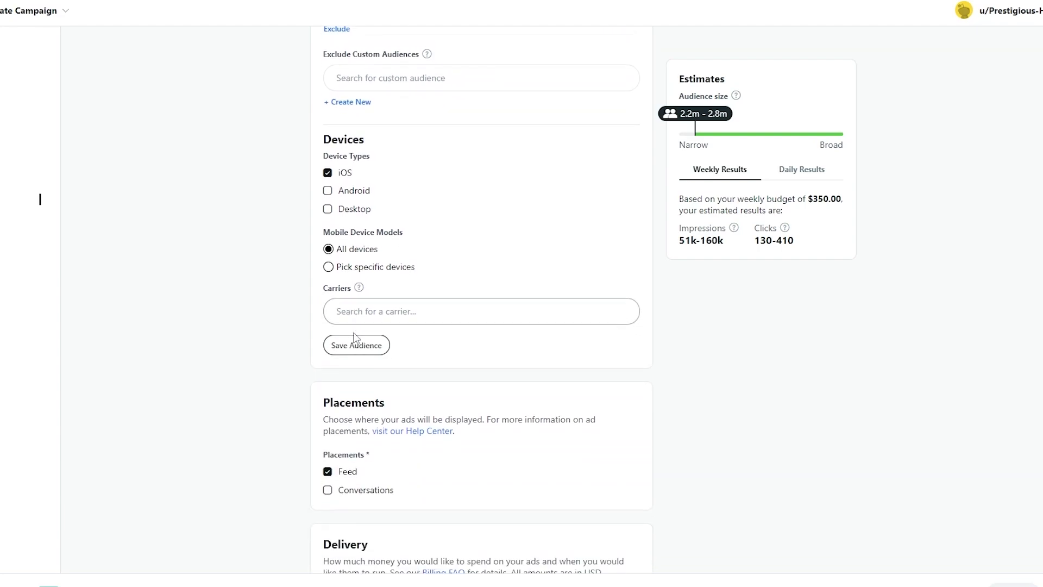
scroll(368, 278, down, 4)
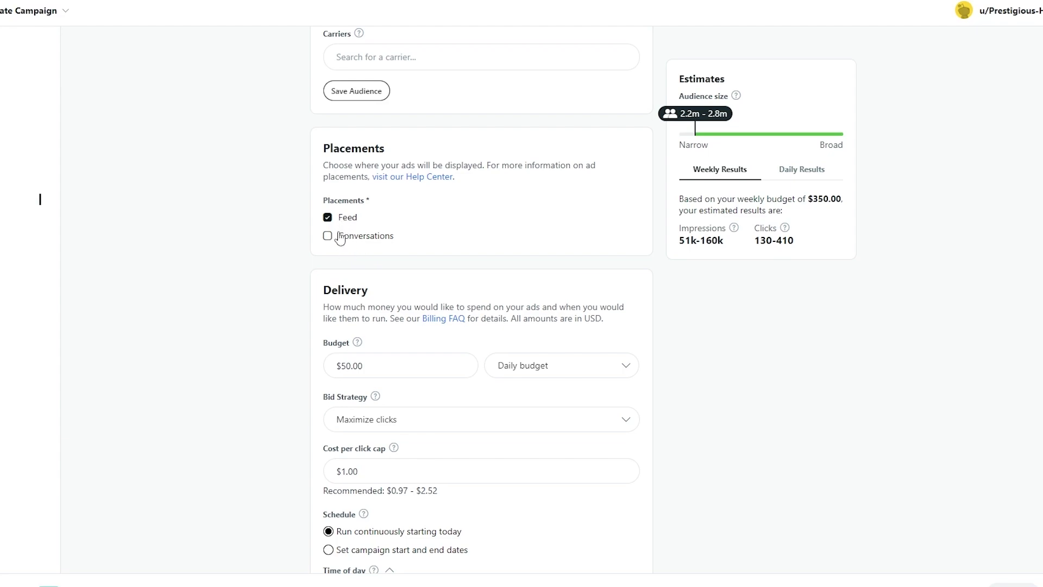
click(333, 237)
click(306, 219)
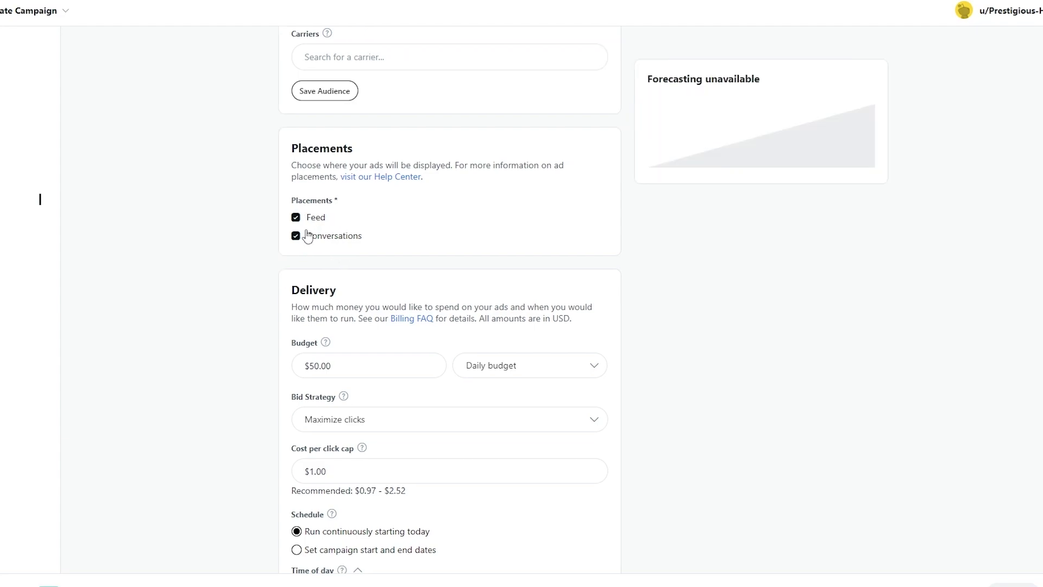
click(296, 235)
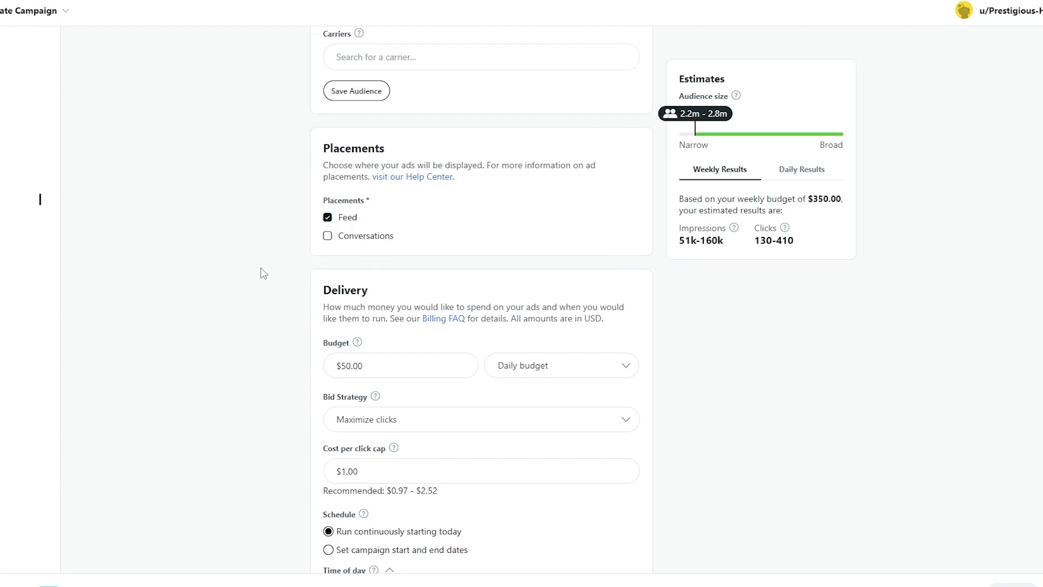
scroll(266, 277, down, 2)
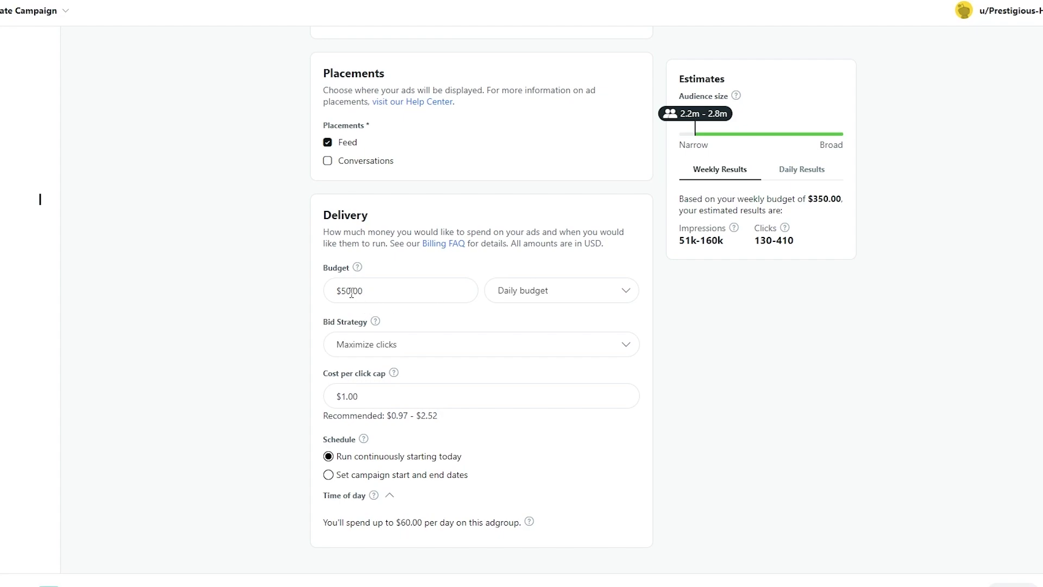
- Set the daily budget to $25.00 and keep Maximize clicks with the $1.00 cost-per-click cap
drag(352, 292, 340, 292)
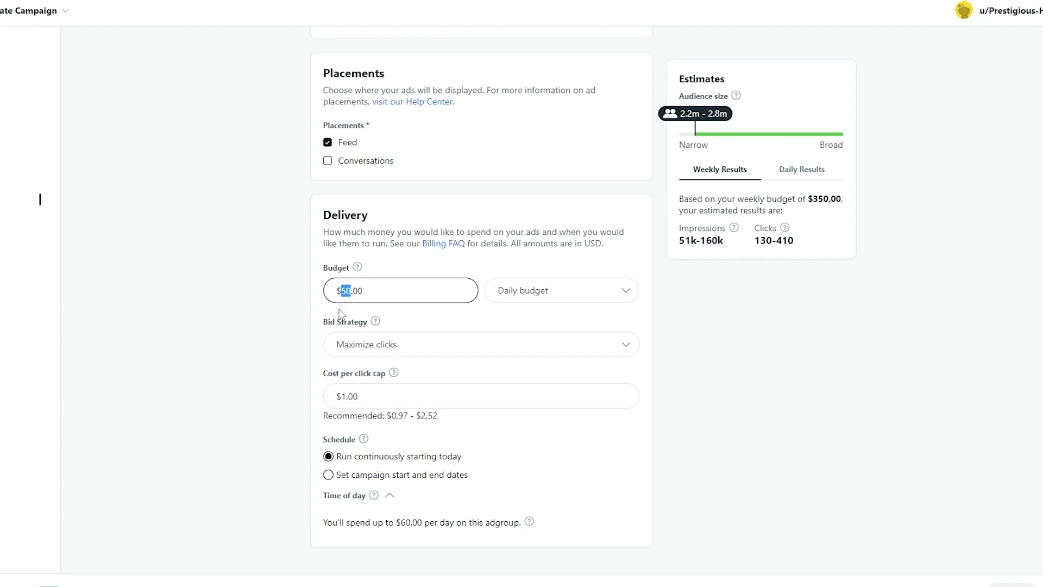
text(25)
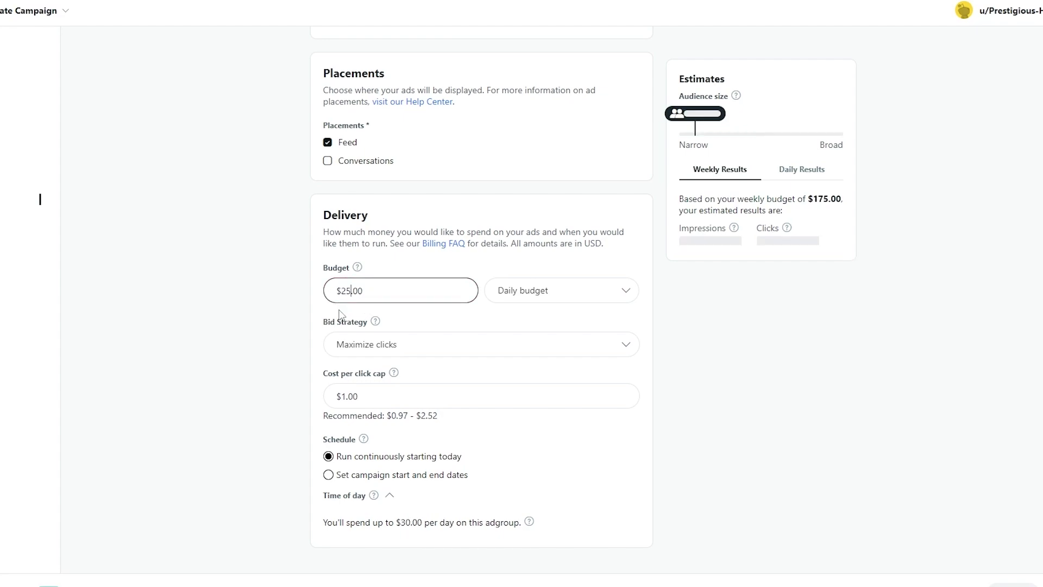
click(181, 339)
click(636, 346)
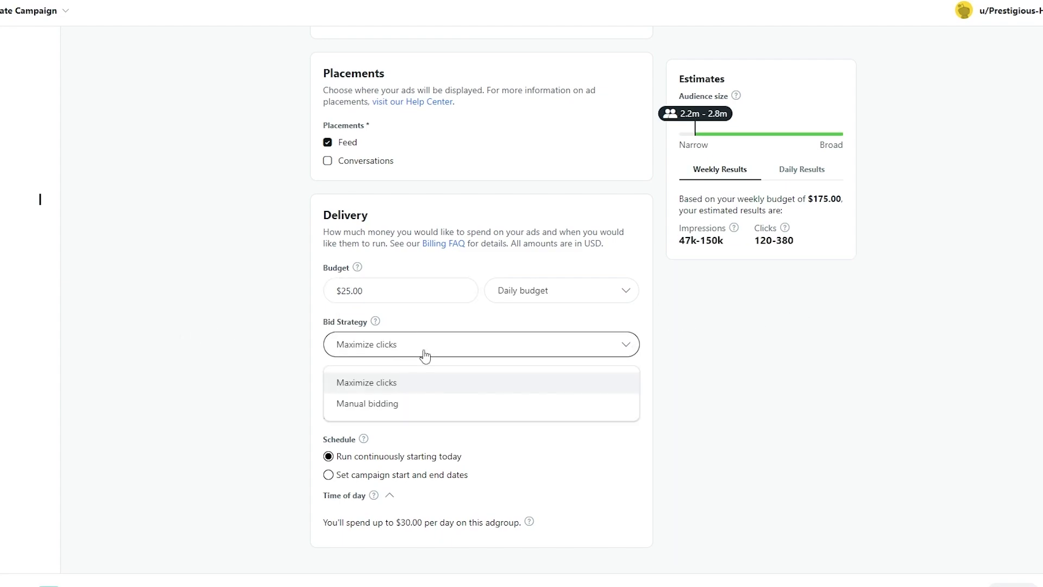
click(408, 406)
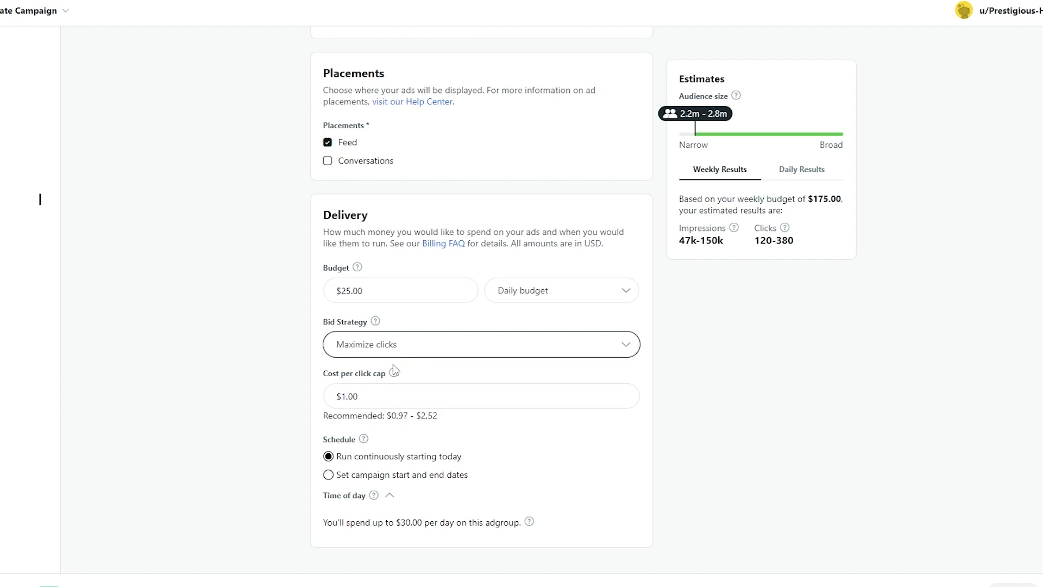
mouse_move(394, 374)
drag(338, 396, 453, 425)
click(373, 399)
click(451, 425)
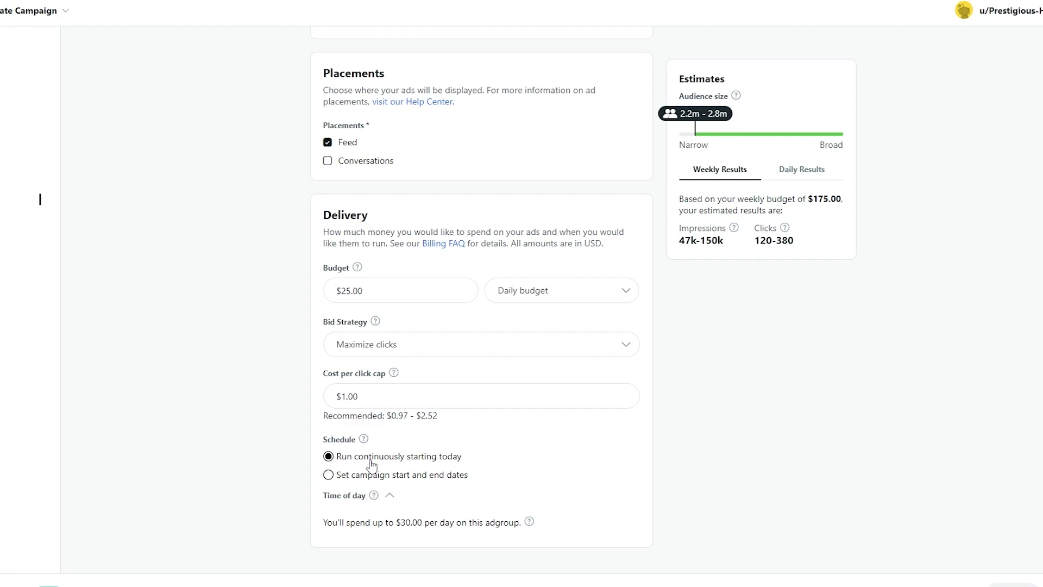
- Choose fixed start and end dates, keeping the default Feb 11 to Mar 14, 2023 schedule
click(375, 480)
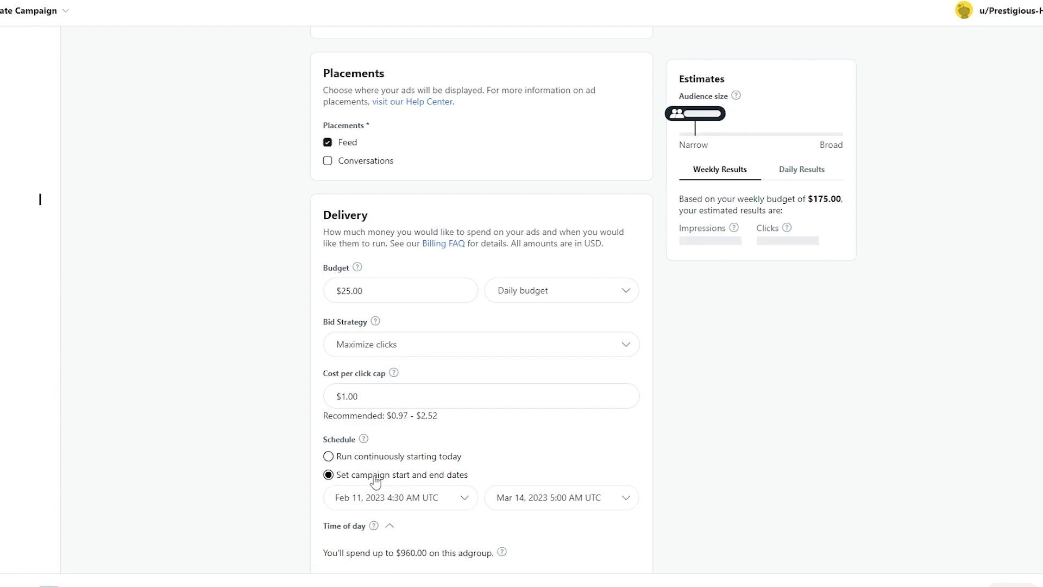
scroll(277, 445, down, 1)
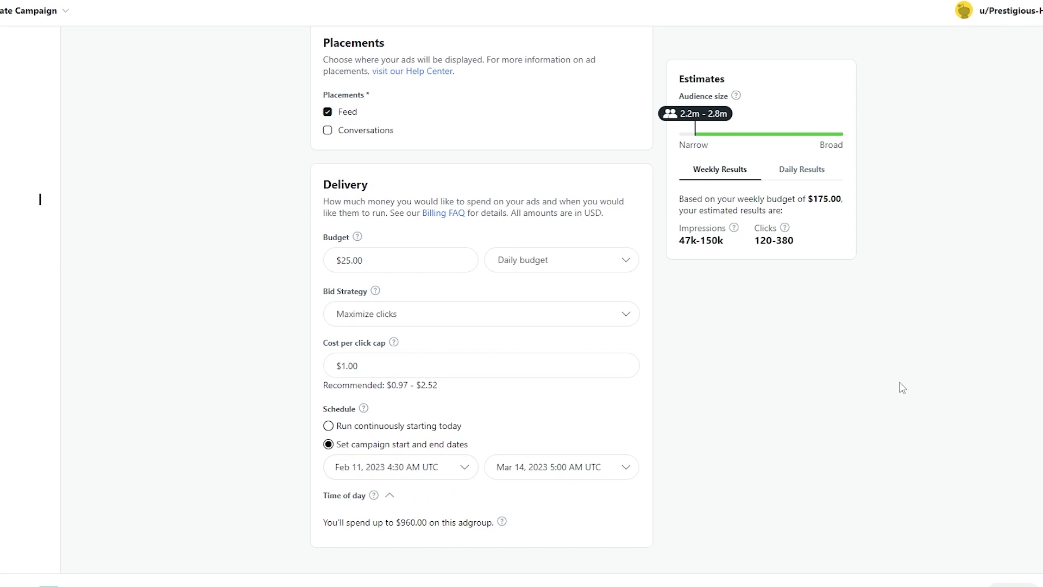
scroll(612, 302, up, 5)
scroll(612, 303, down, 5)
- Continue to the New ad page and go to the destination and display URL fields
click(1020, 578)
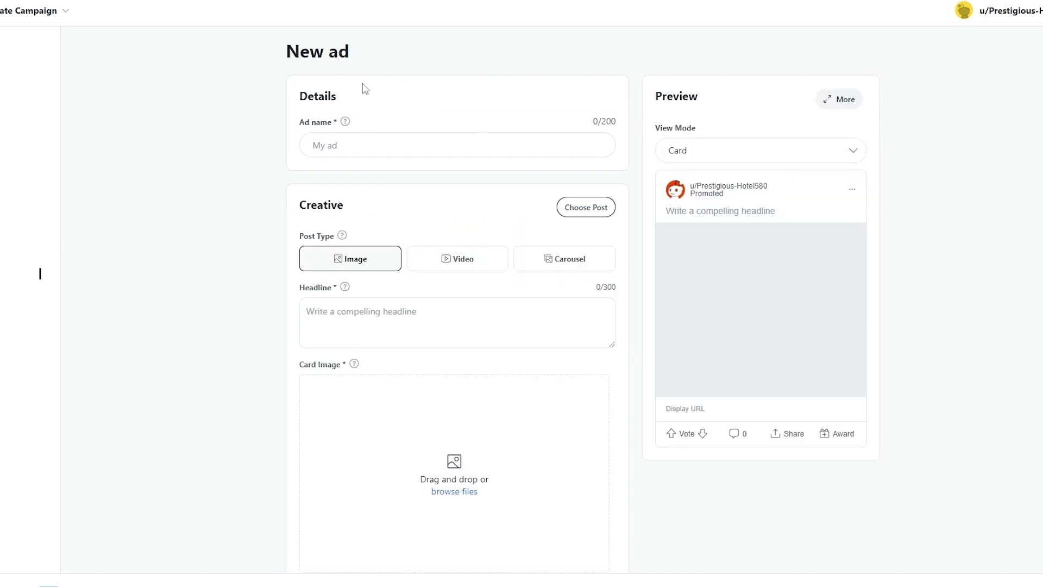
scroll(280, 57, down, 1)
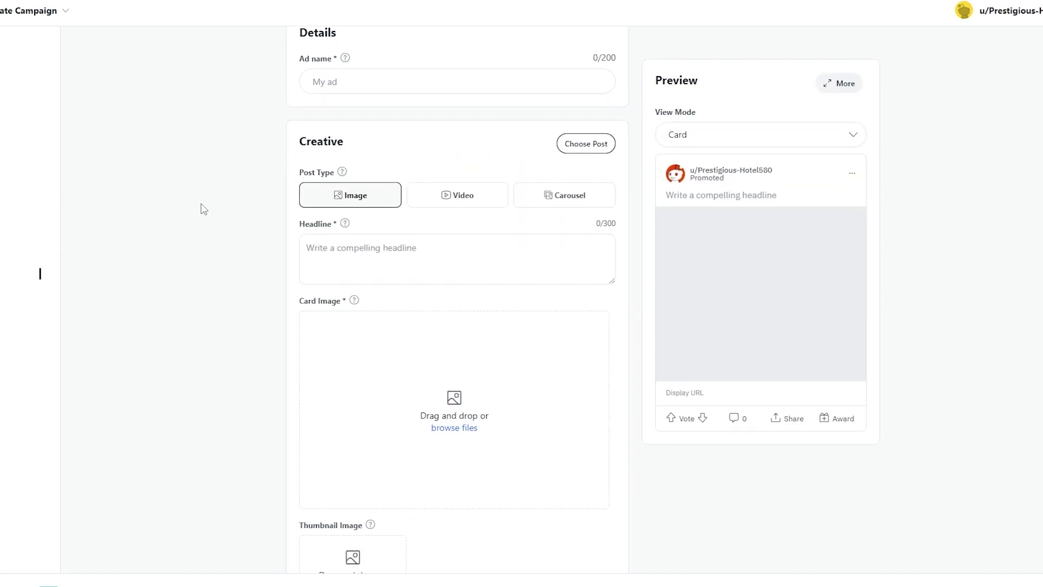
scroll(220, 235, up, 1)
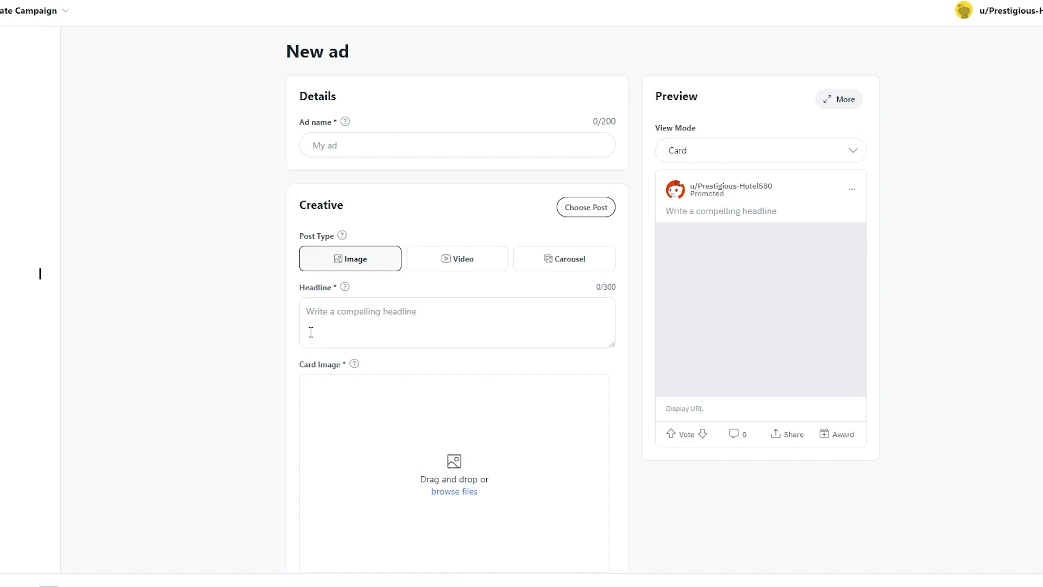
scroll(311, 332, down, 3)
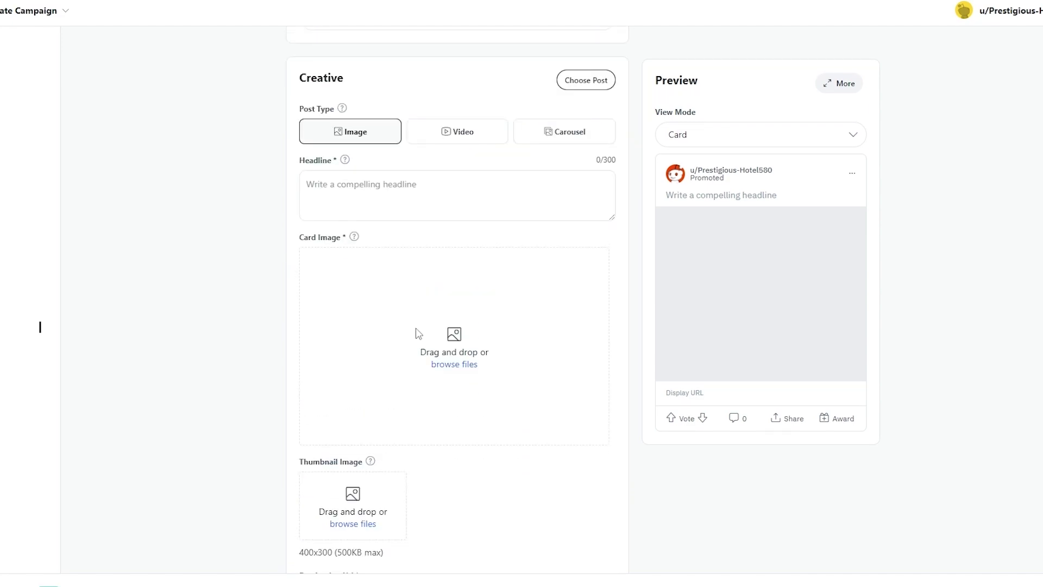
scroll(470, 328, down, 5)
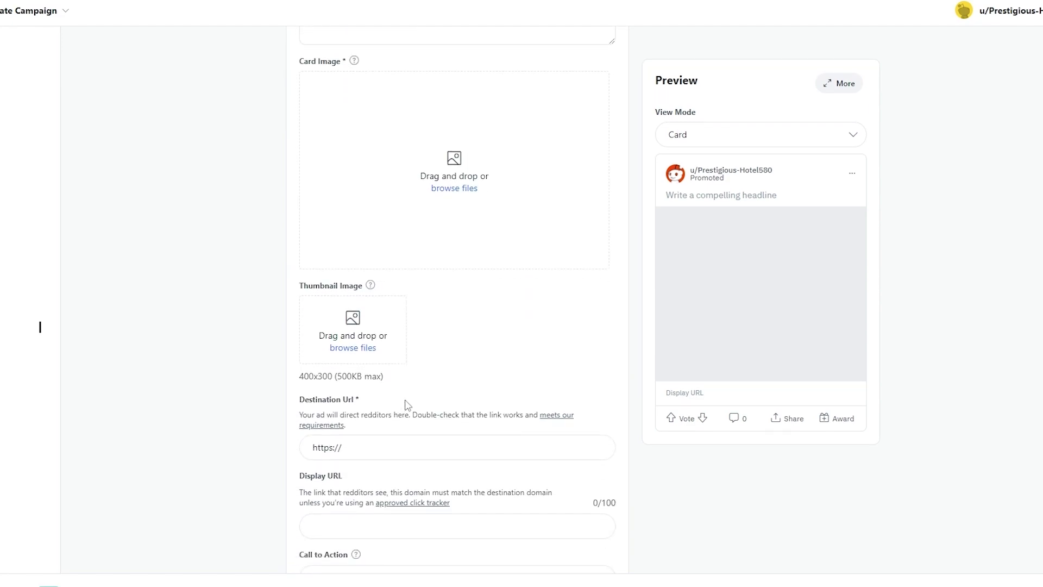
click(350, 432)
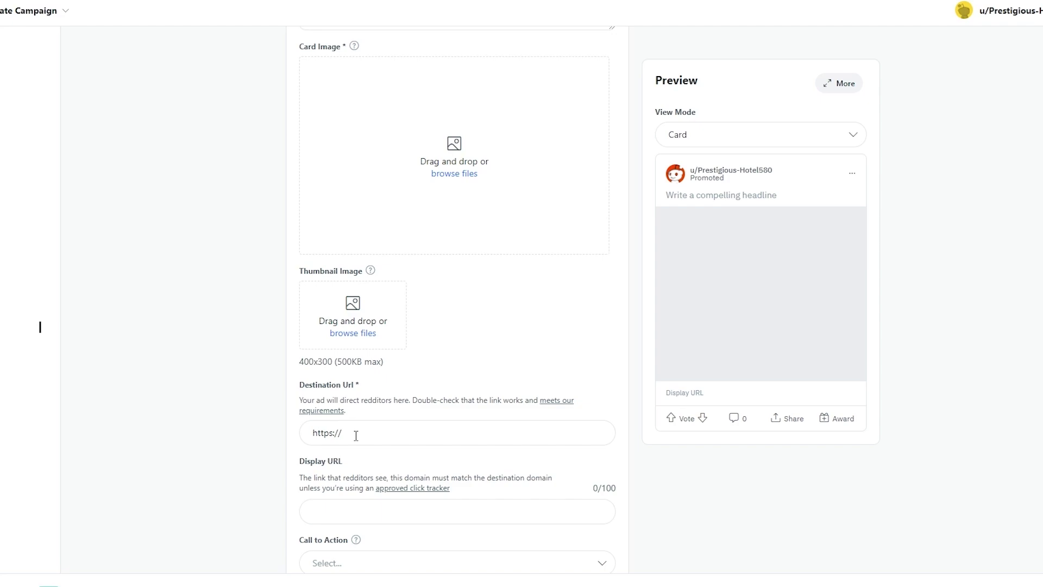
scroll(356, 435, down, 3)
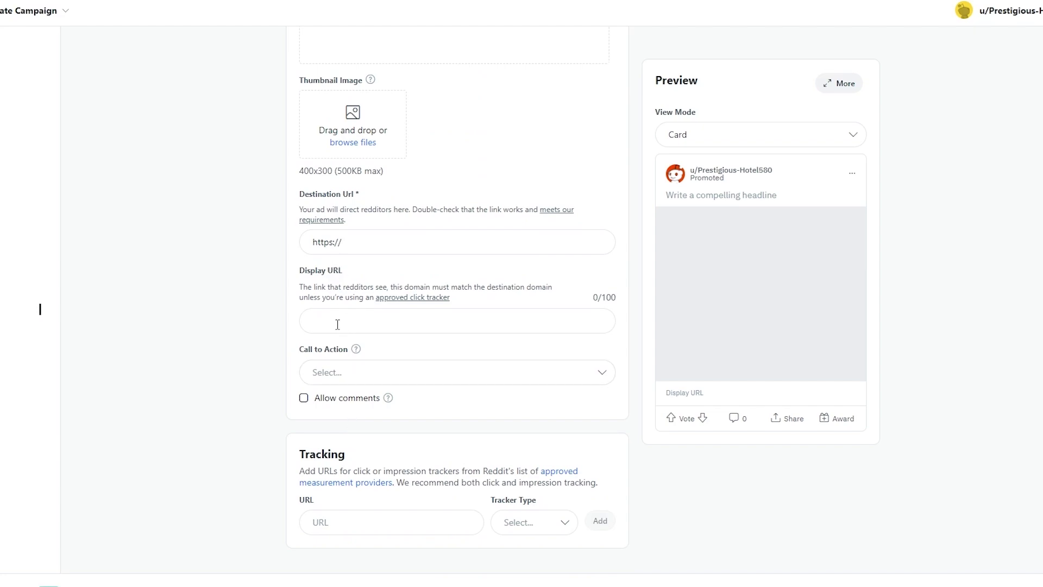
click(337, 325)
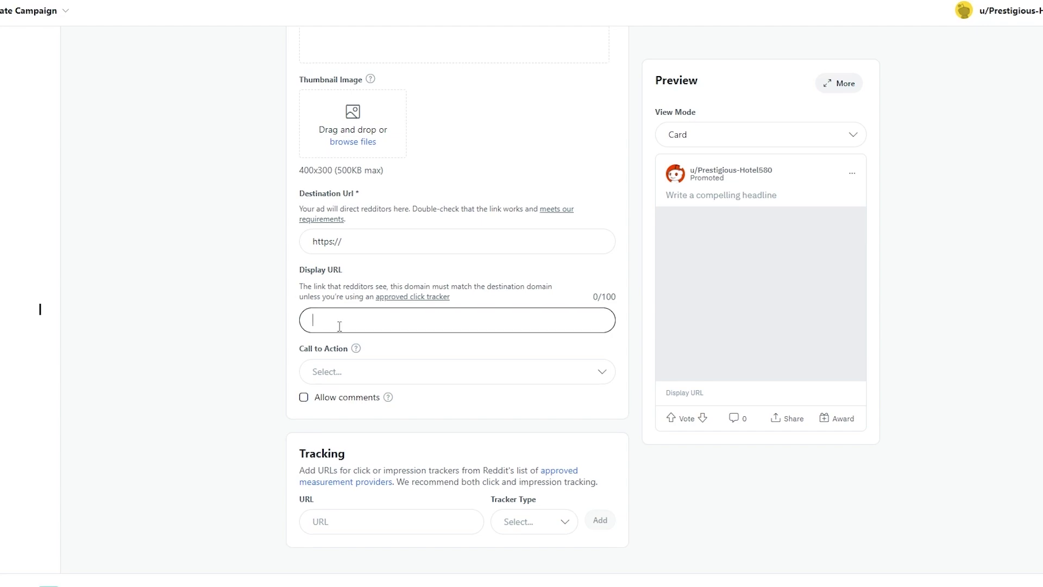
- Set the ad's call to action to Learn More
click(338, 379)
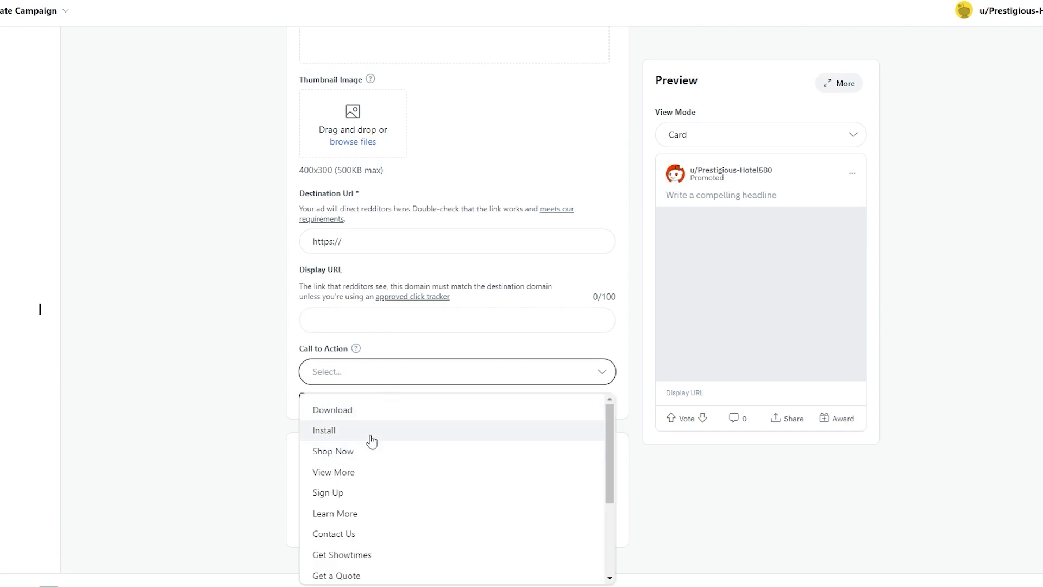
click(384, 523)
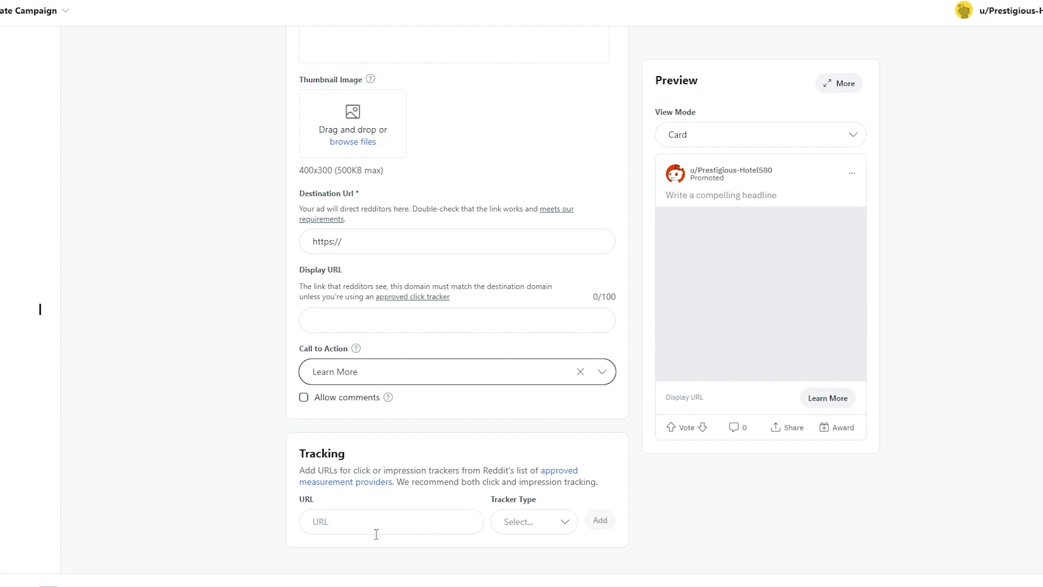
scroll(415, 515, up, 7)
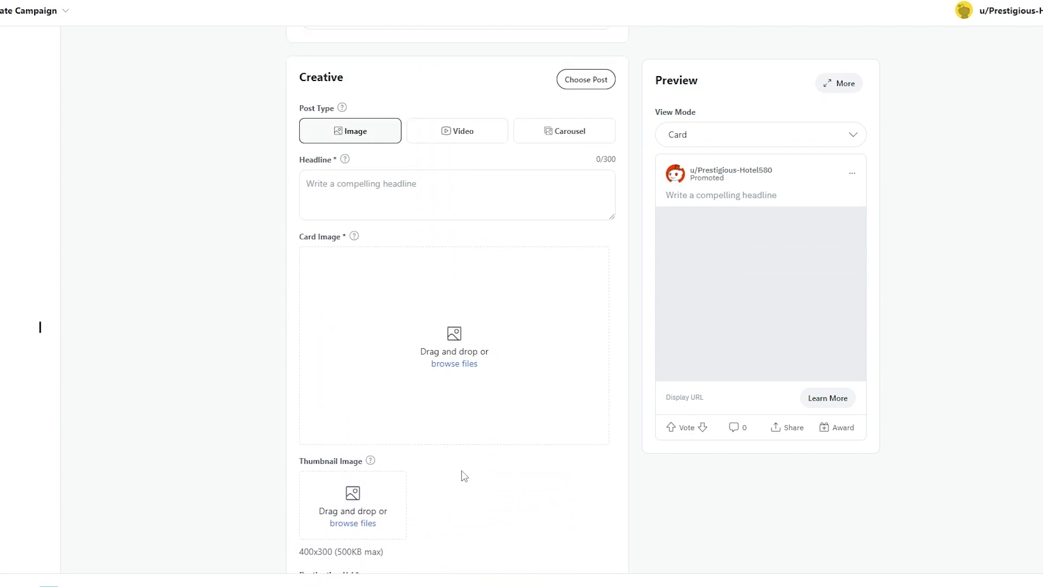
scroll(466, 365, down, 1)
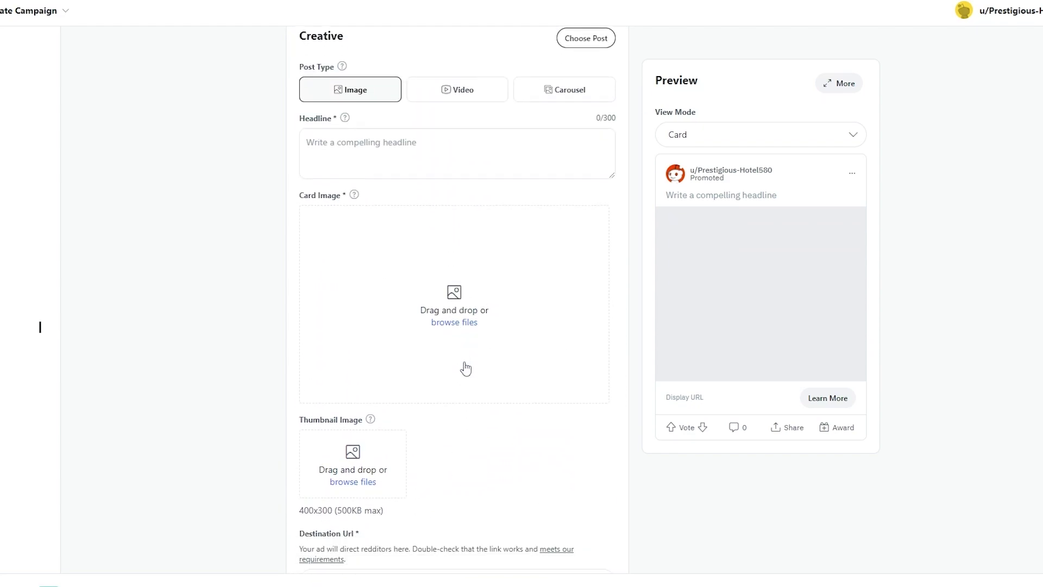
scroll(40, 299, up, 4)
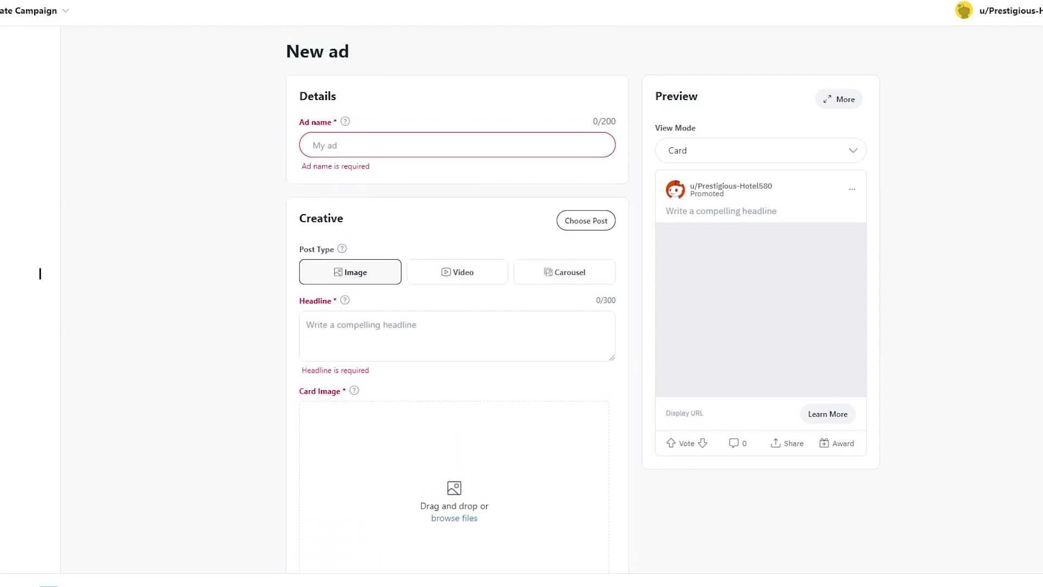
- Name the ad 'sample' and move to the Headline field
click(348, 138)
text(sample)
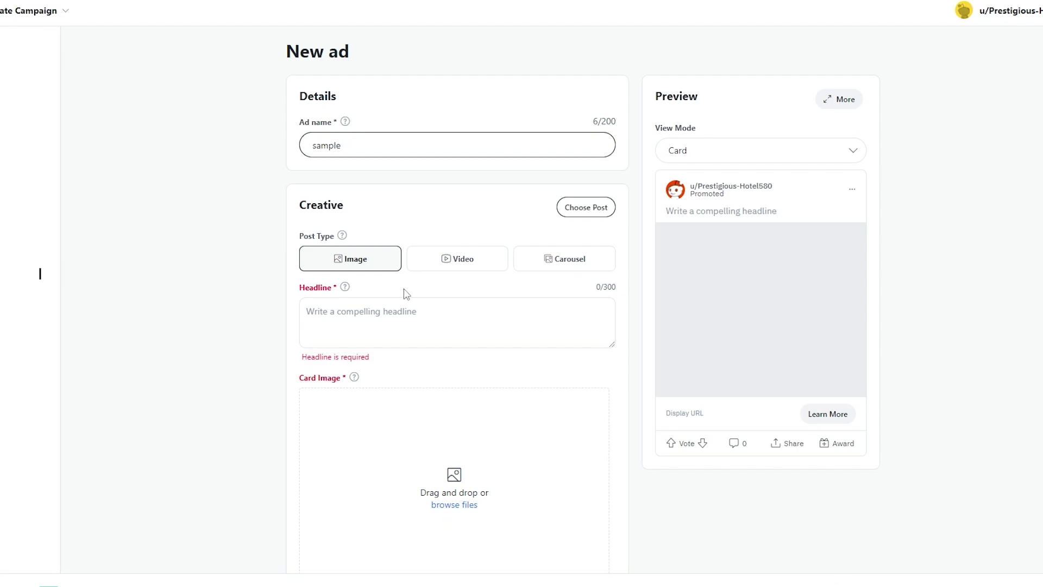
click(353, 321)
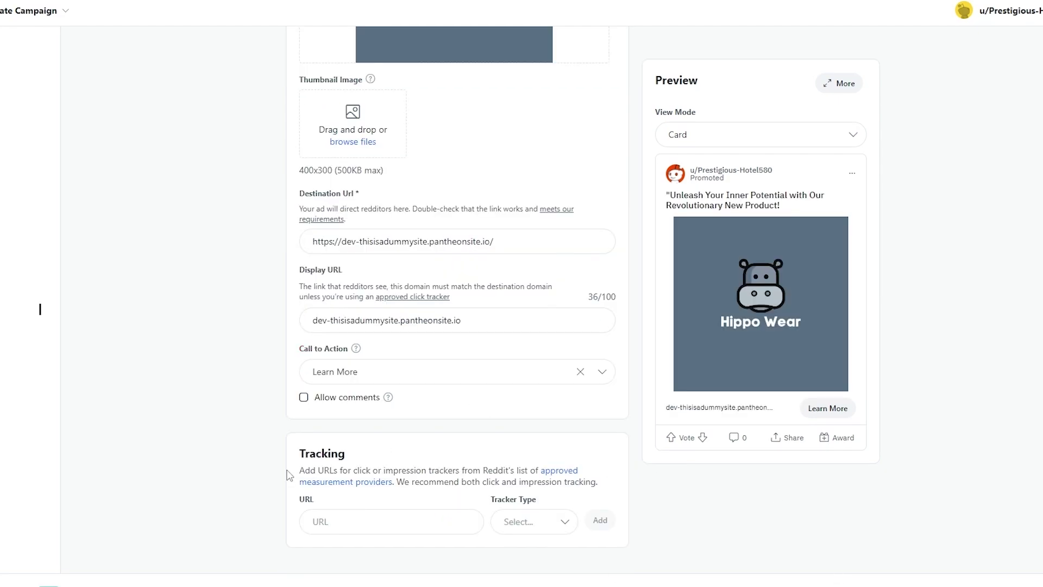
scroll(290, 473, up, 6)
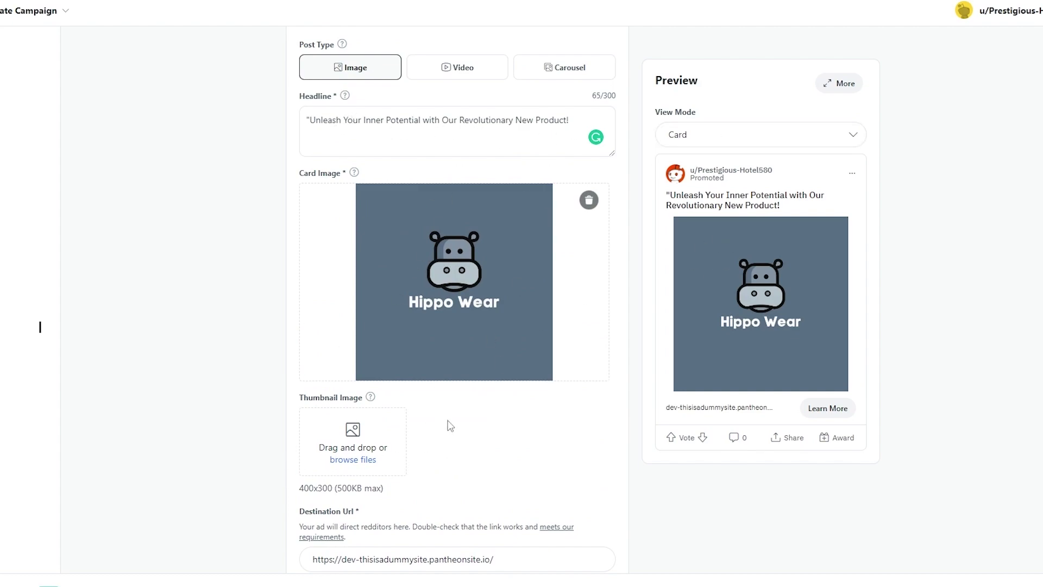
scroll(433, 411, down, 1)
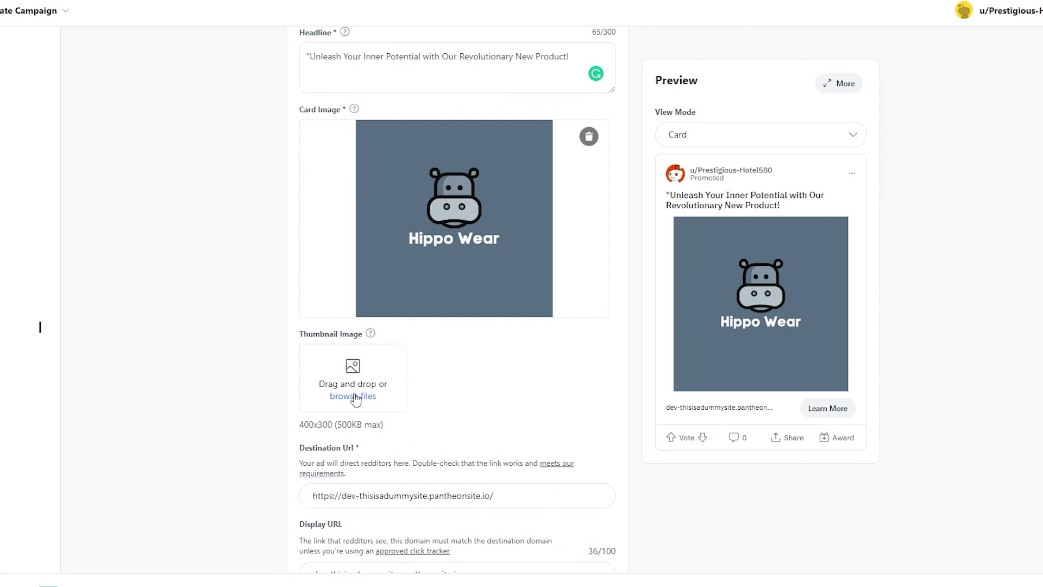
- Upload Hippo Wear.jpg as the ad's thumbnail image
click(354, 396)
scroll(218, 171, down, 3)
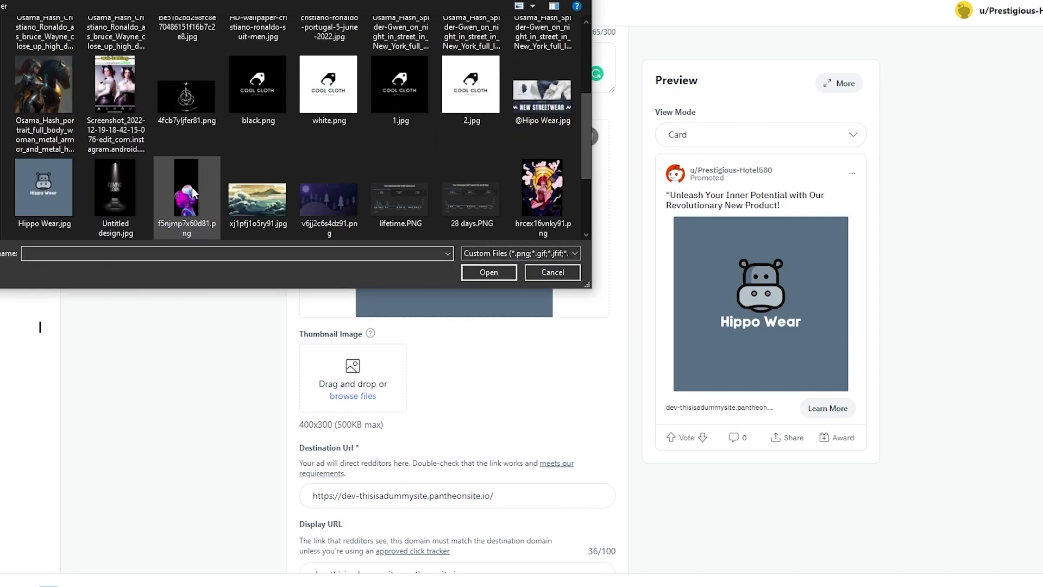
scroll(153, 181, down, 2)
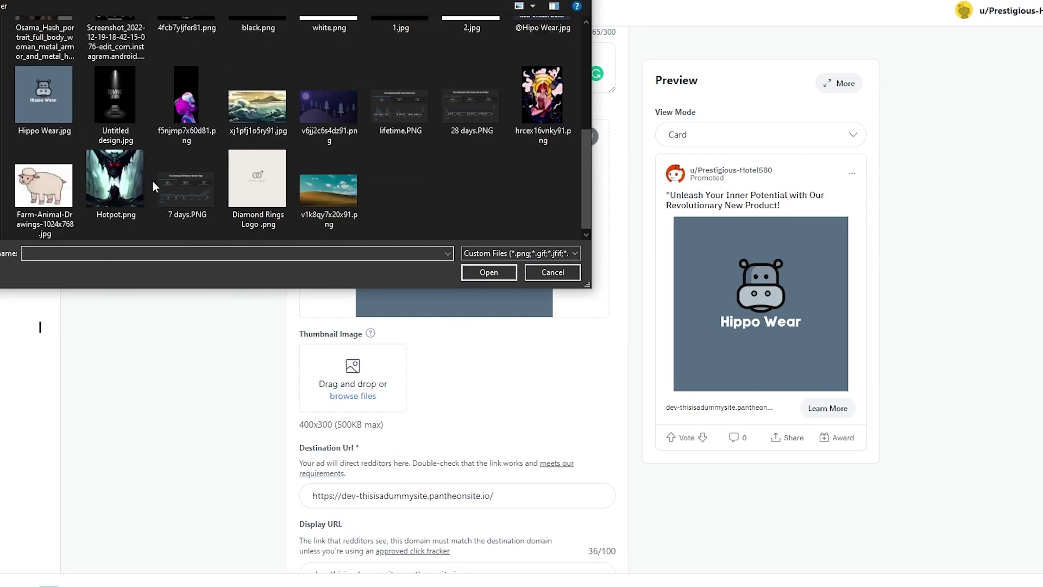
double_click(54, 113)
scroll(588, 438, down, 4)
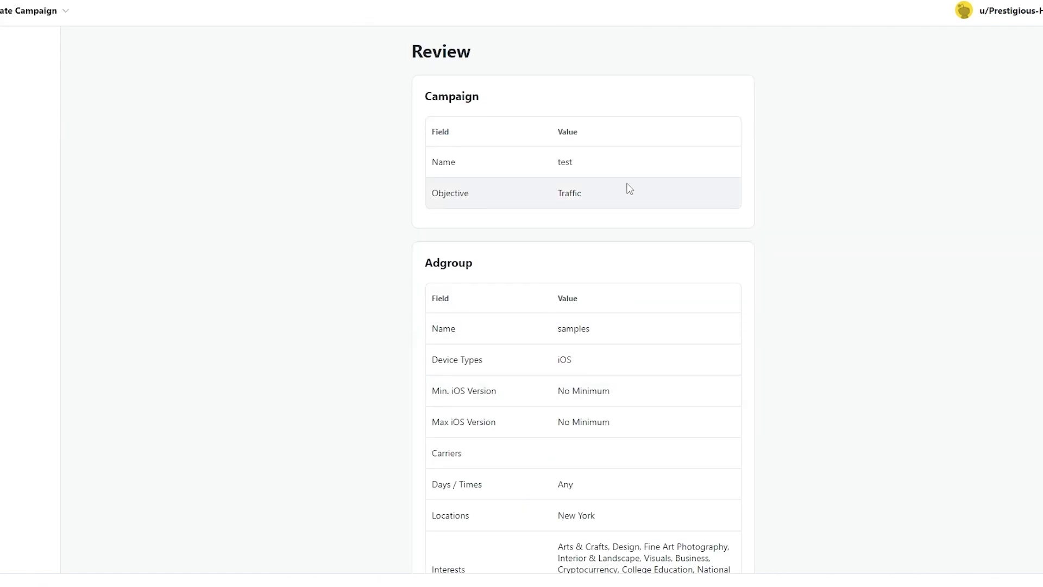
scroll(625, 217, down, 3)
scroll(621, 270, down, 6)
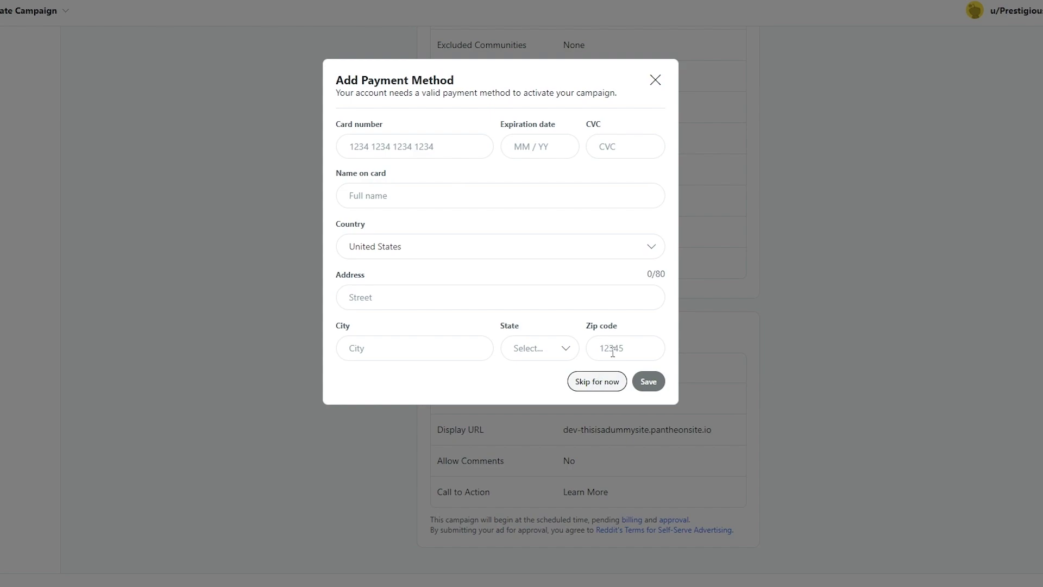
click(655, 81)
scroll(710, 319, up, 10)
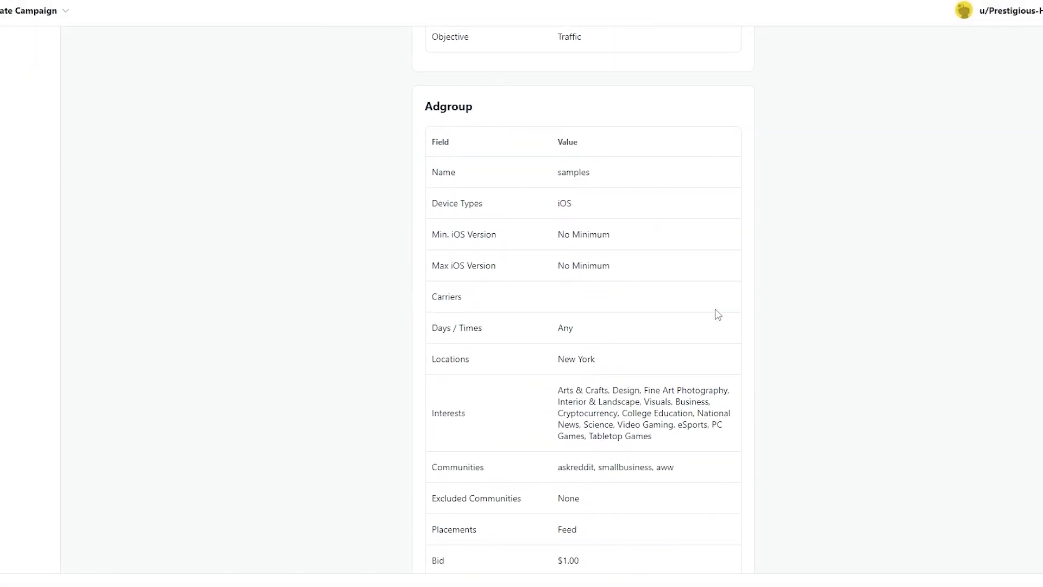